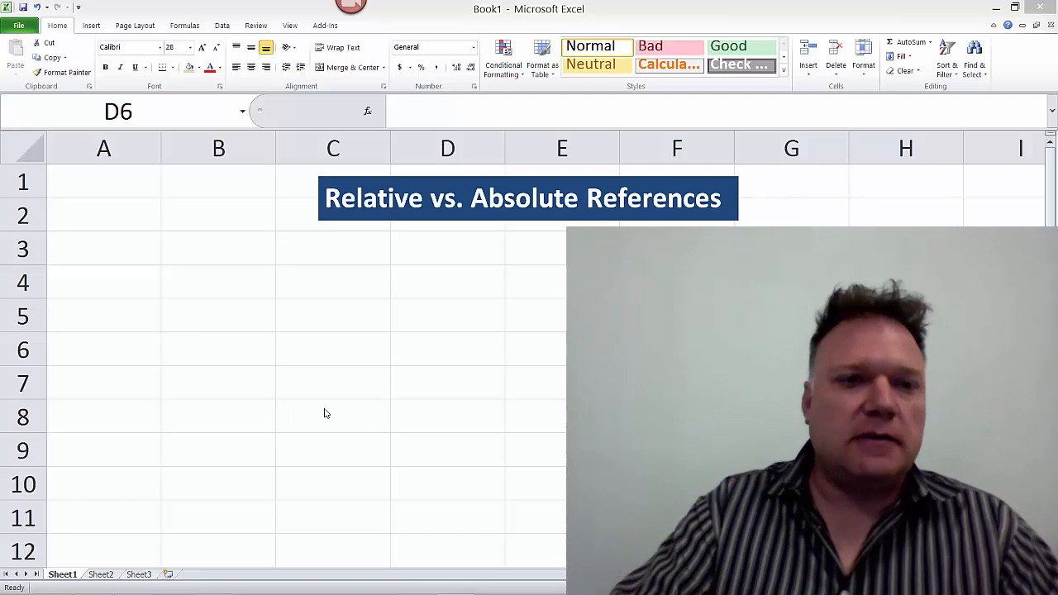
Step: Enter the column headers Things in A1 and formulas in B1
{"action": "left_click", "coordinate": [125, 179]}
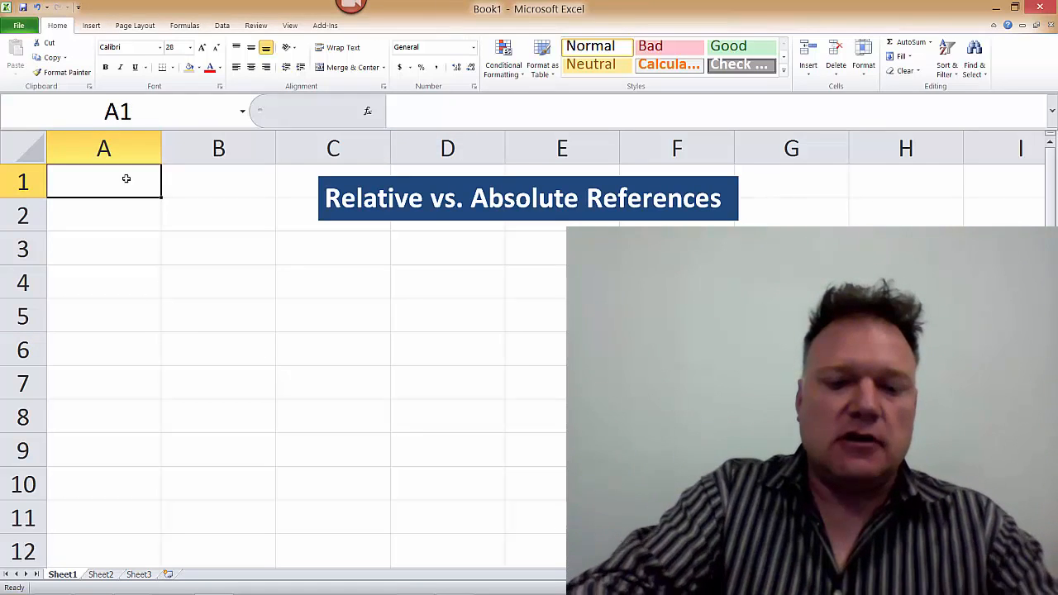
{"action": "type", "text": "Things"}
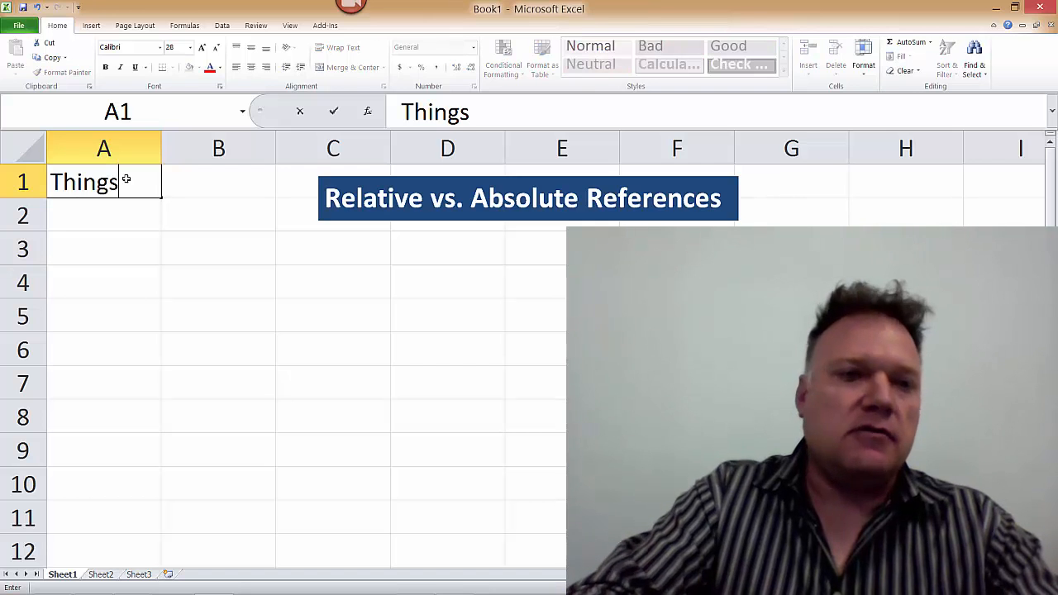
{"action": "left_click", "coordinate": [200, 181]}
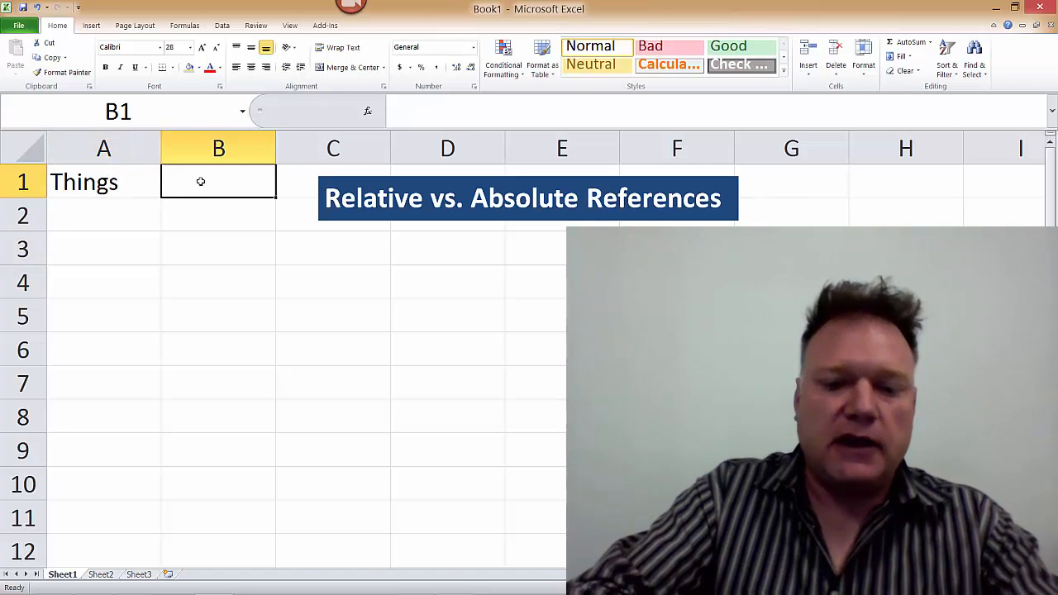
{"action": "type", "text": "formulas"}
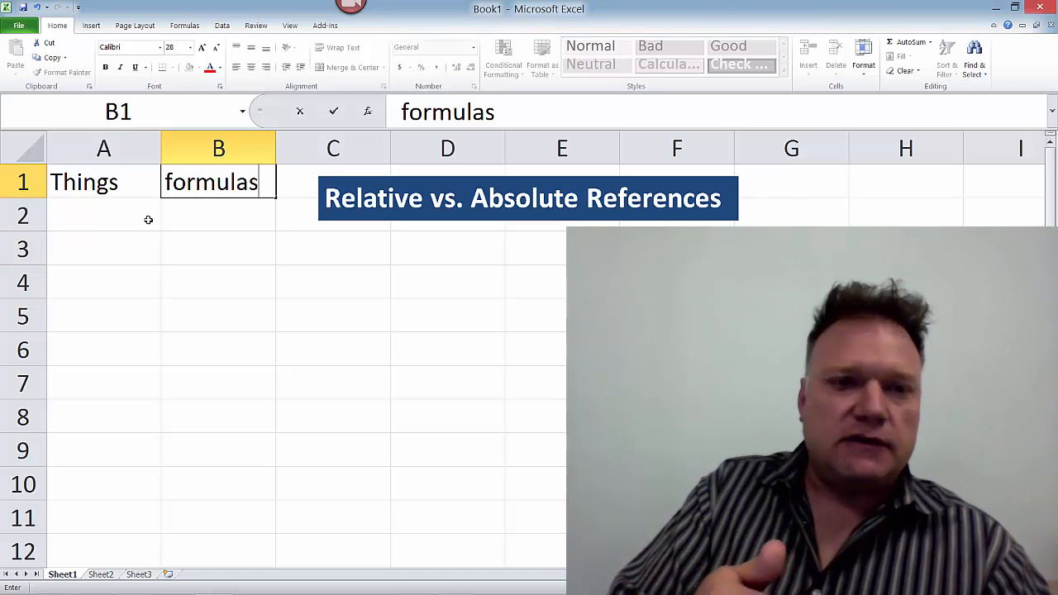
Step: Give the header cells A1:B1 a grey fill and centre their text
{"action": "left_click_drag", "start_coordinate": [107, 172], "coordinate": [182, 182]}
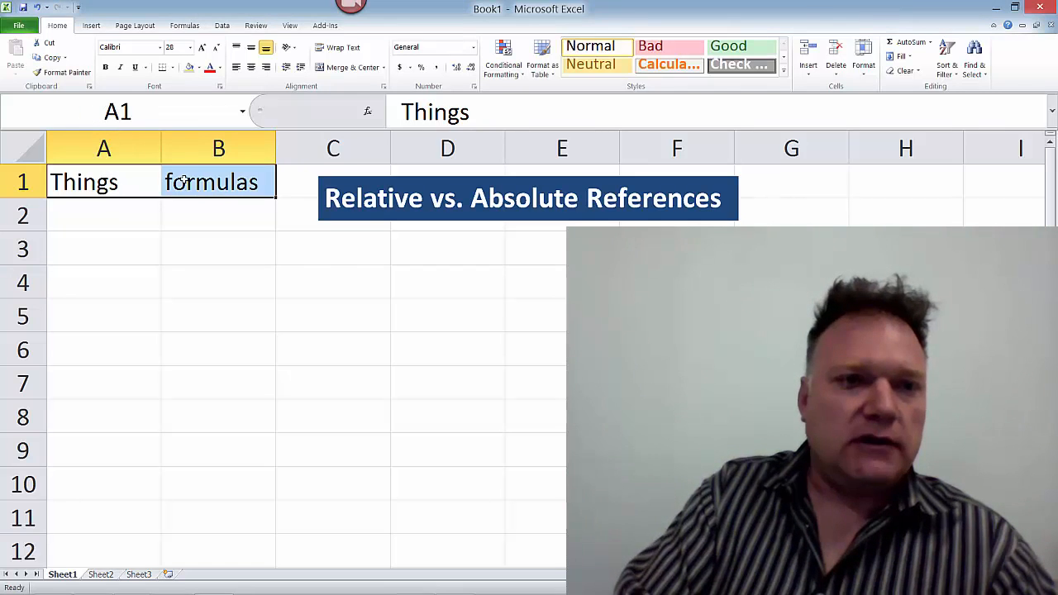
{"action": "left_click", "coordinate": [190, 69]}
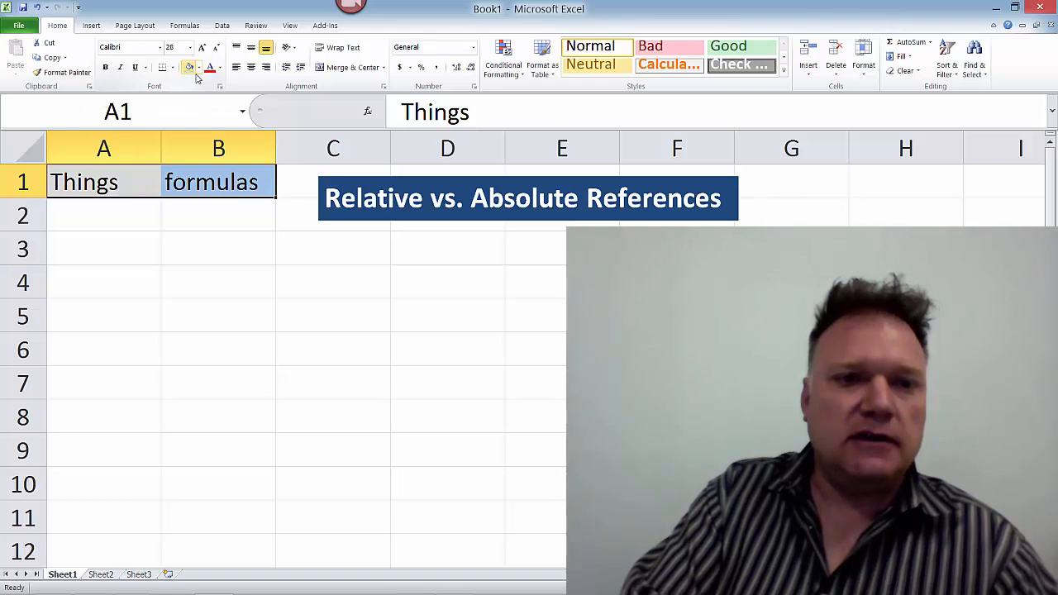
{"action": "left_click", "coordinate": [251, 69]}
Step: Enter one, two, three, four and five in cells A2 through A6
{"action": "left_click", "coordinate": [130, 214]}
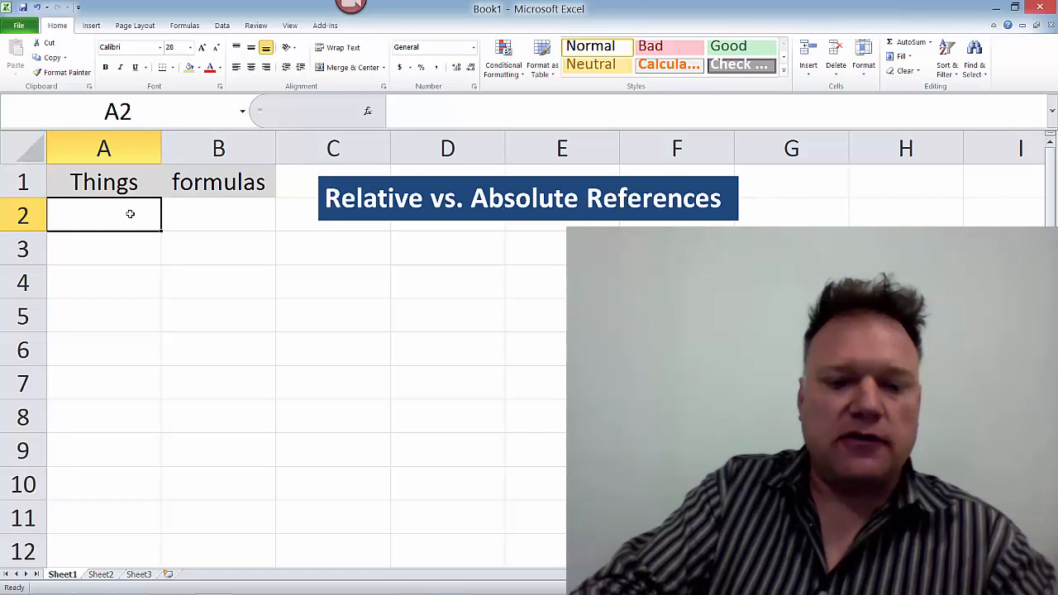
{"action": "type", "text": "one"}
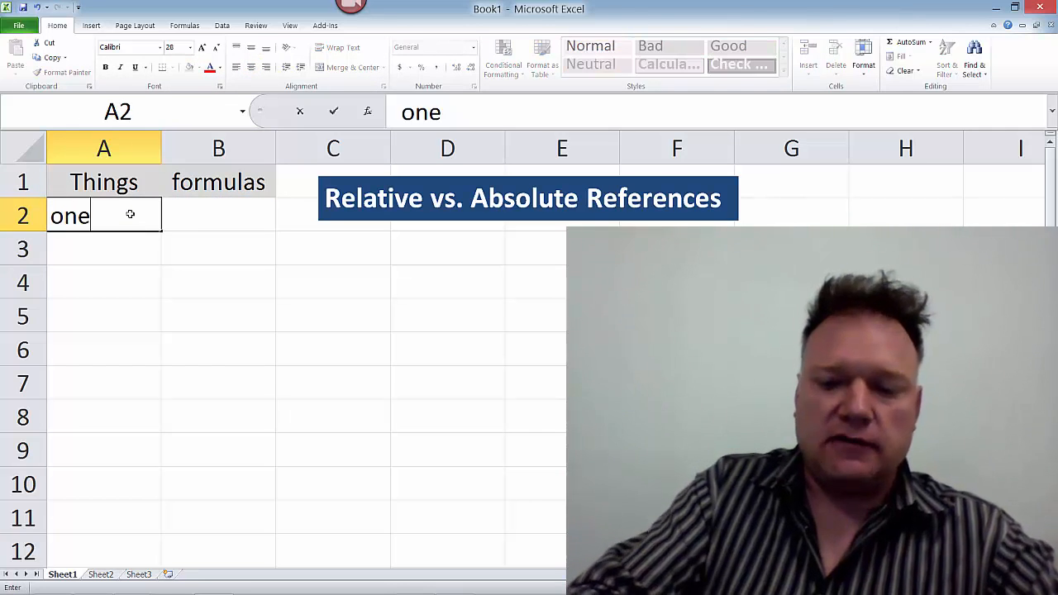
{"action": "key", "text": "Return"}
{"action": "type", "text": "two"}
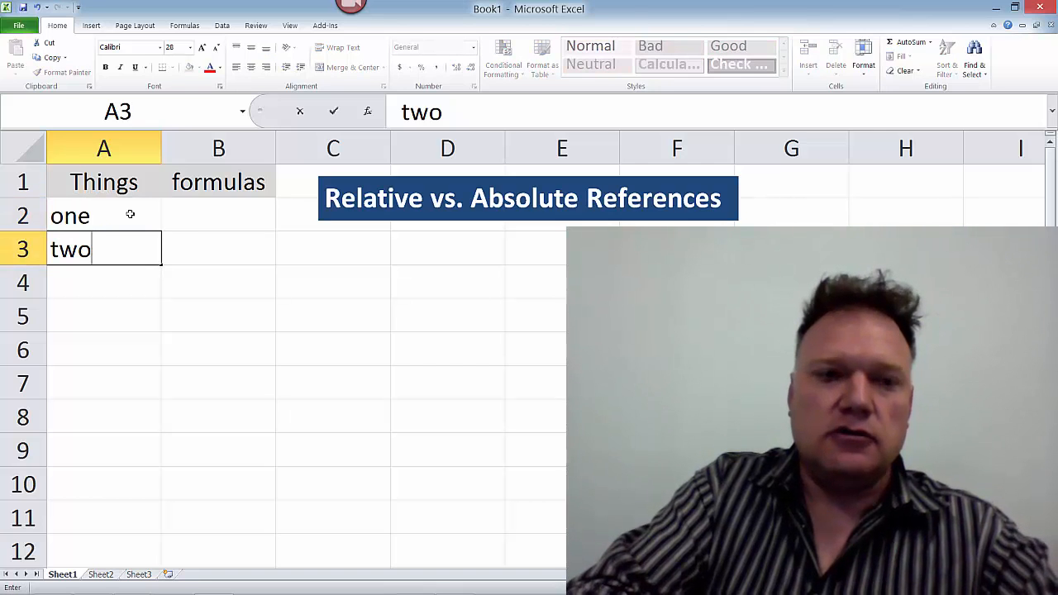
{"action": "key", "text": "Return"}
{"action": "type", "text": "three"}
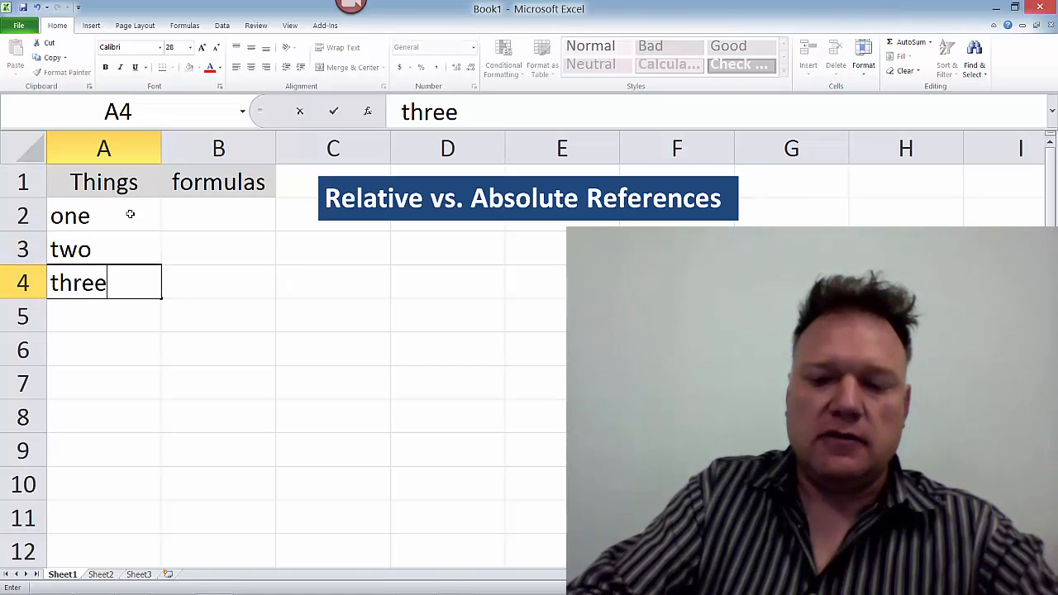
{"action": "key", "text": "Return"}
{"action": "type", "text": "four"}
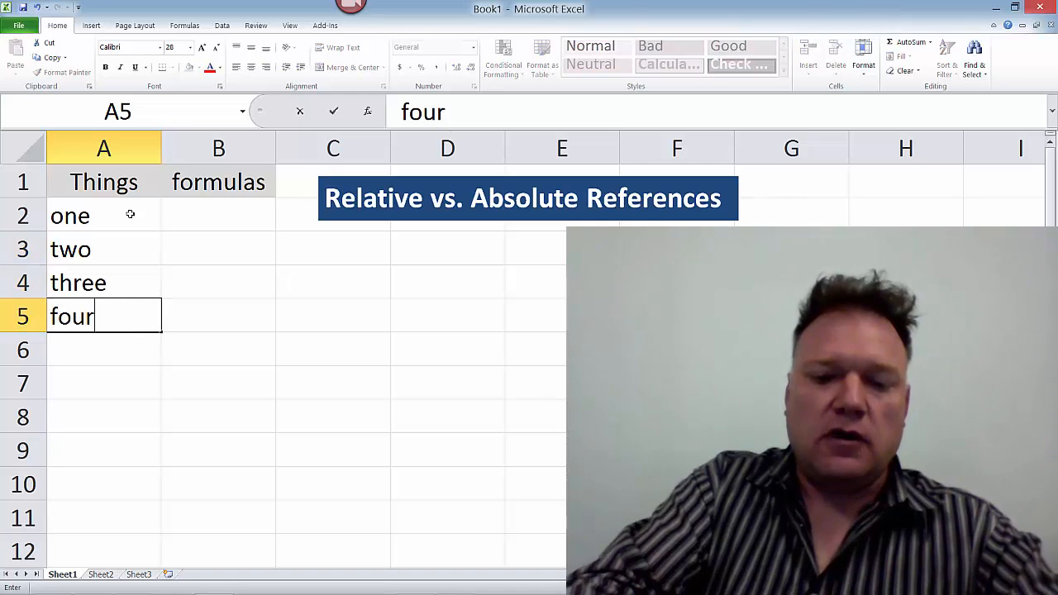
{"action": "key", "text": "Return"}
{"action": "type", "text": "five"}
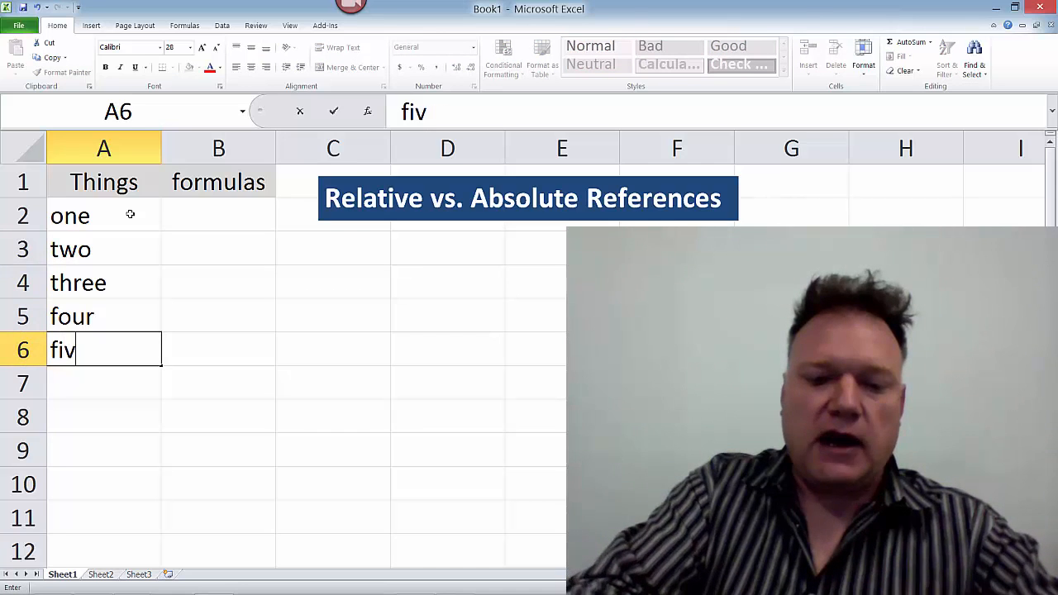
Step: Centre the contents of the whole of column A
{"action": "left_click", "coordinate": [128, 152]}
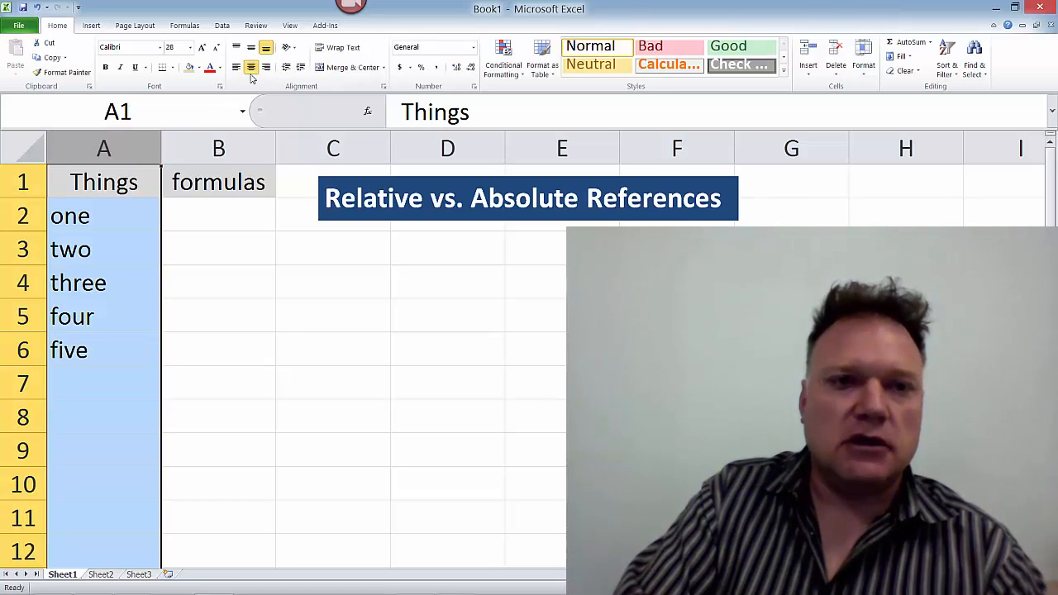
{"action": "left_click", "coordinate": [251, 68]}
{"action": "left_click", "coordinate": [252, 69]}
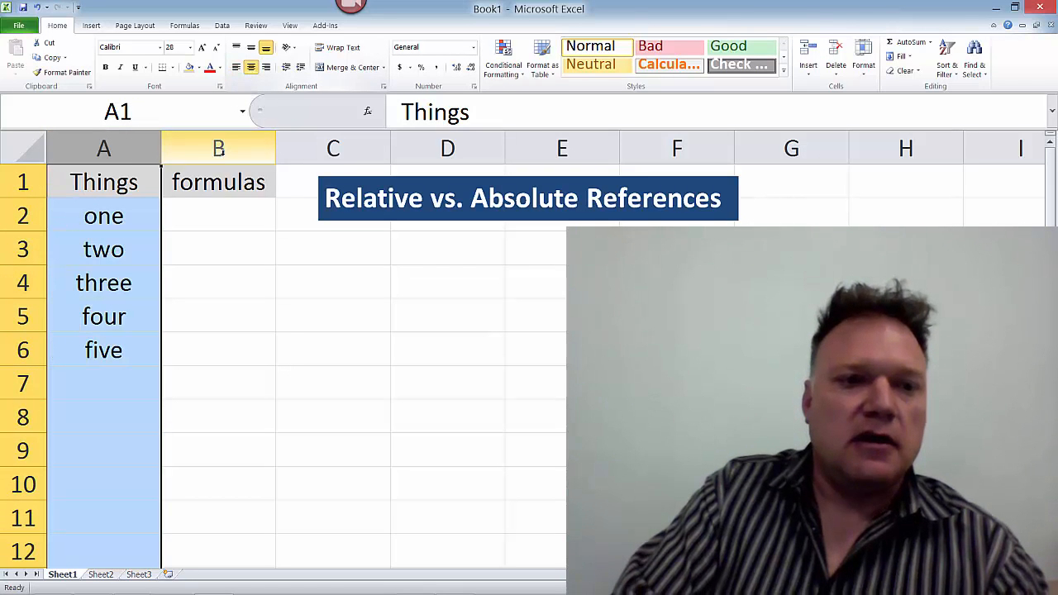
Step: Enter a formula in B2 that references cell A2
{"action": "left_click", "coordinate": [211, 212]}
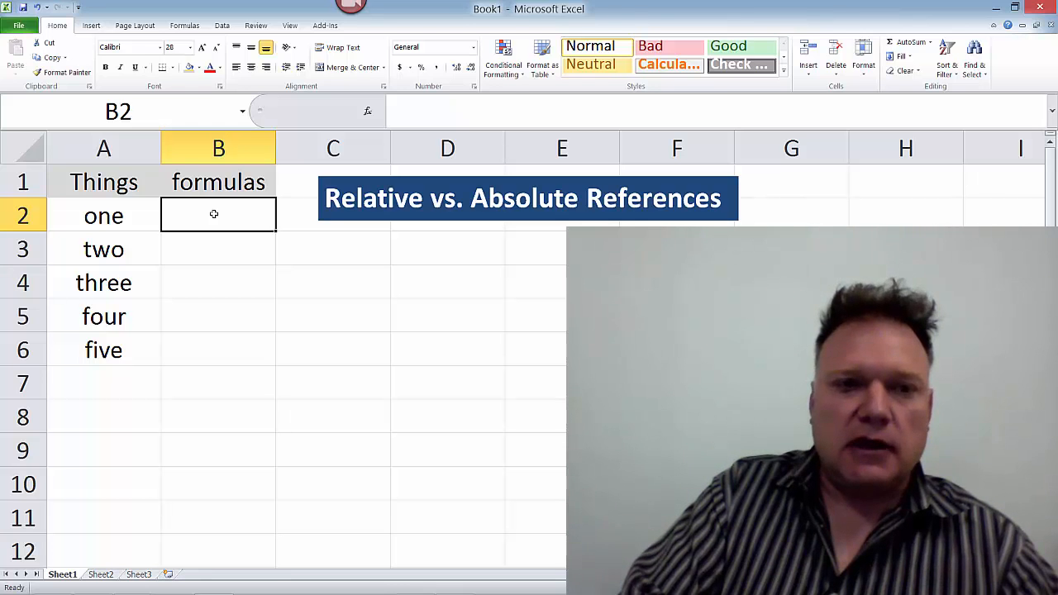
{"action": "double_click", "coordinate": [213, 214]}
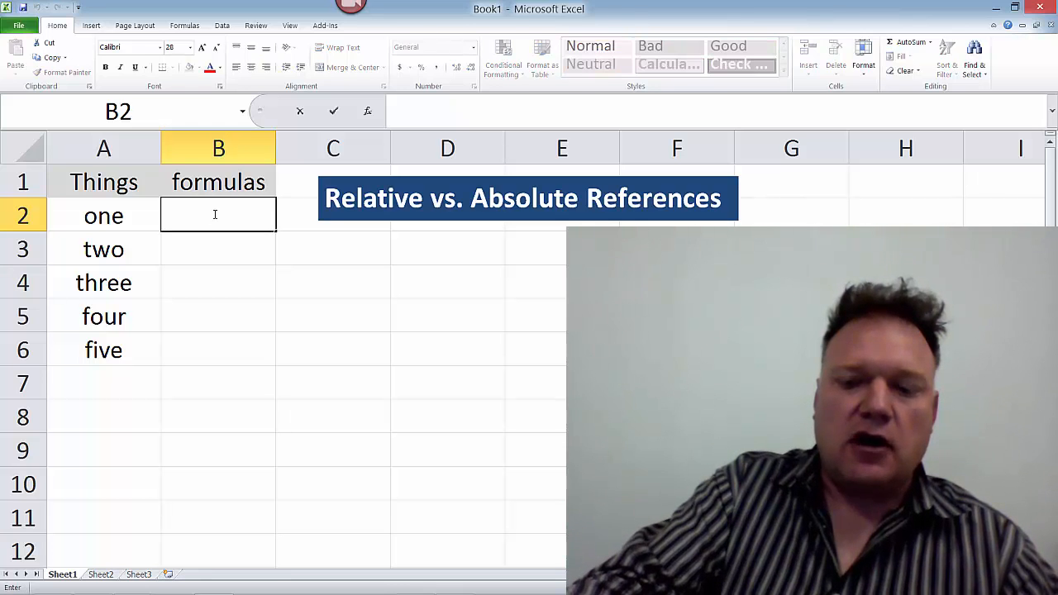
{"action": "type", "text": "="}
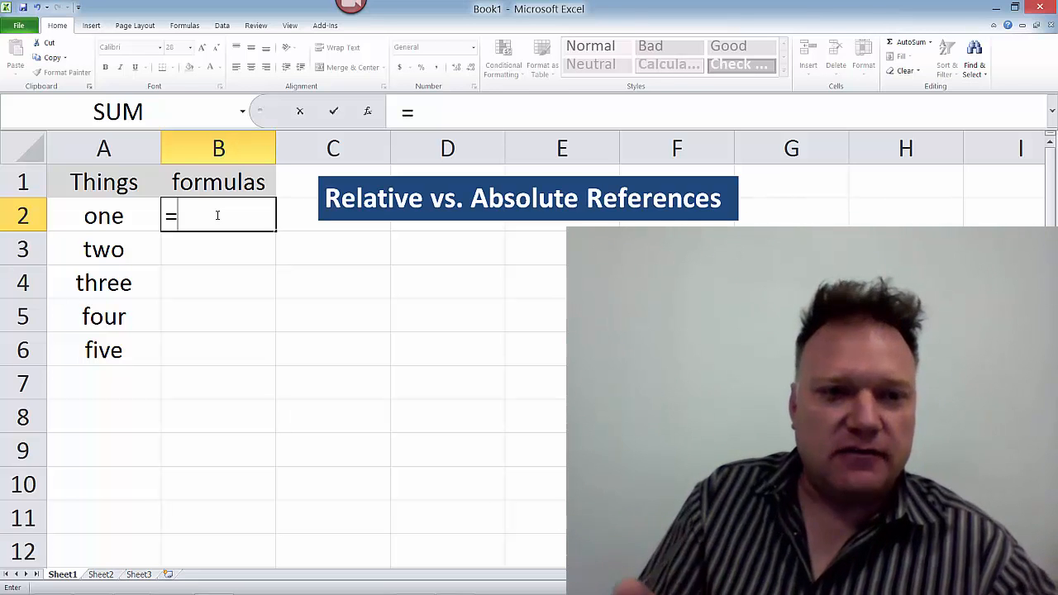
{"action": "left_click", "coordinate": [140, 213]}
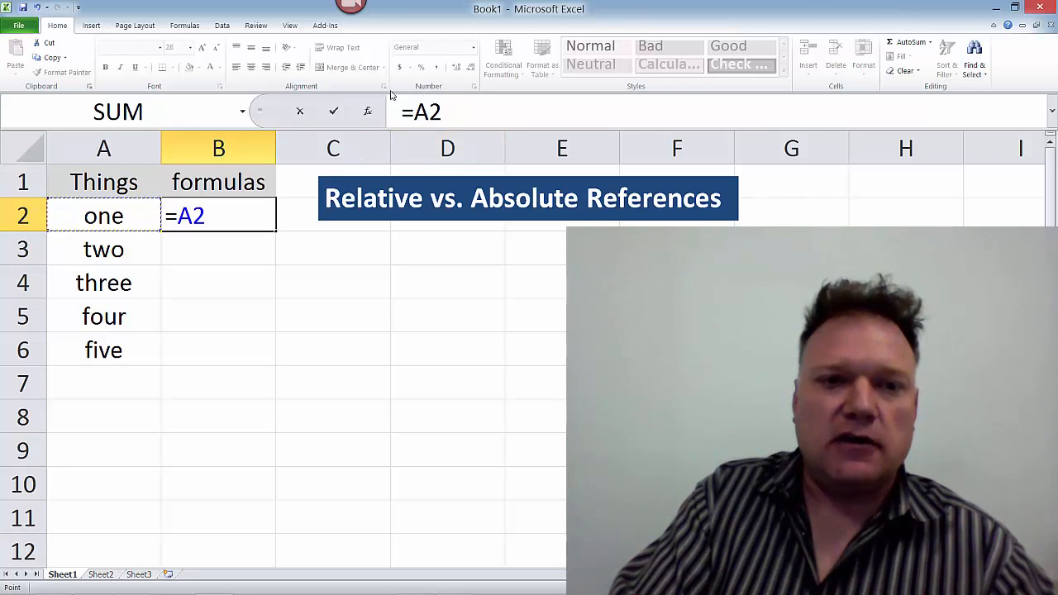
{"action": "key", "text": "Return"}
Step: Fill the B2 formula down to B6 using the fill handle
{"action": "left_click", "coordinate": [248, 214]}
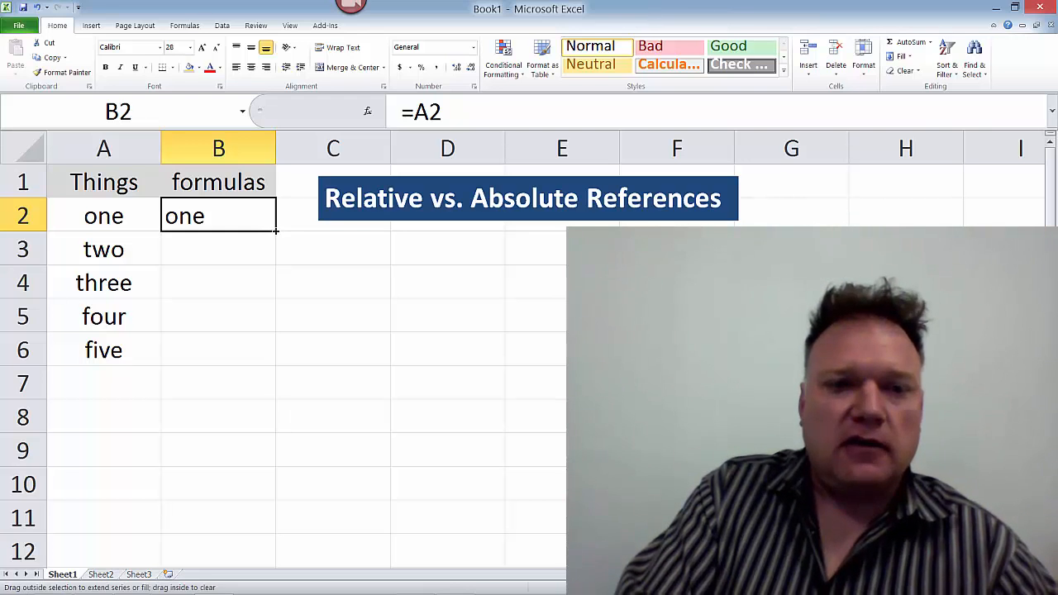
{"action": "left_click_drag", "start_coordinate": [275, 238], "coordinate": [272, 359]}
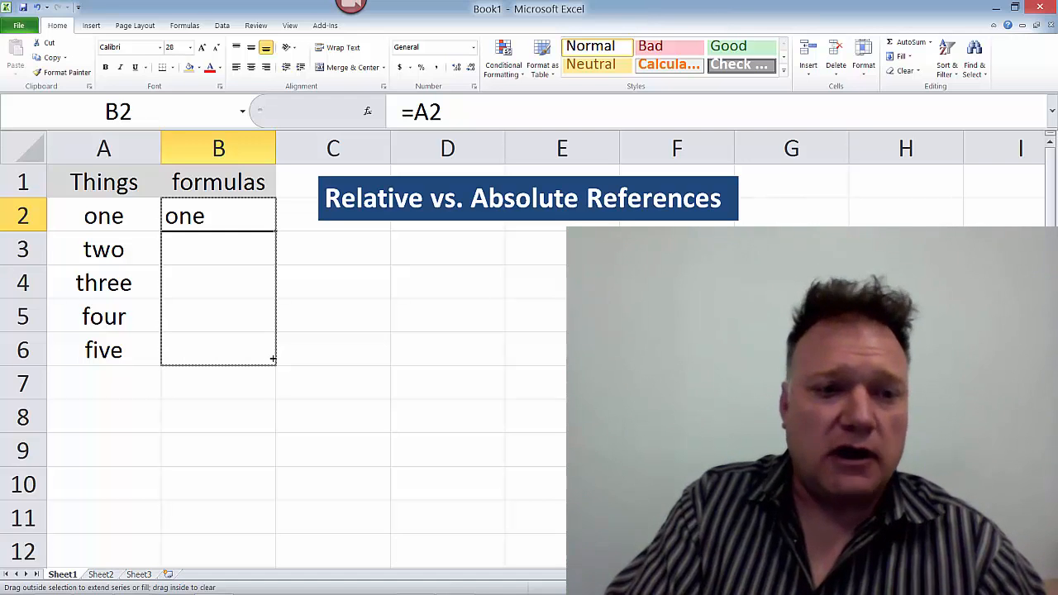
{"action": "left_click_drag", "start_coordinate": [272, 359], "coordinate": [273, 359]}
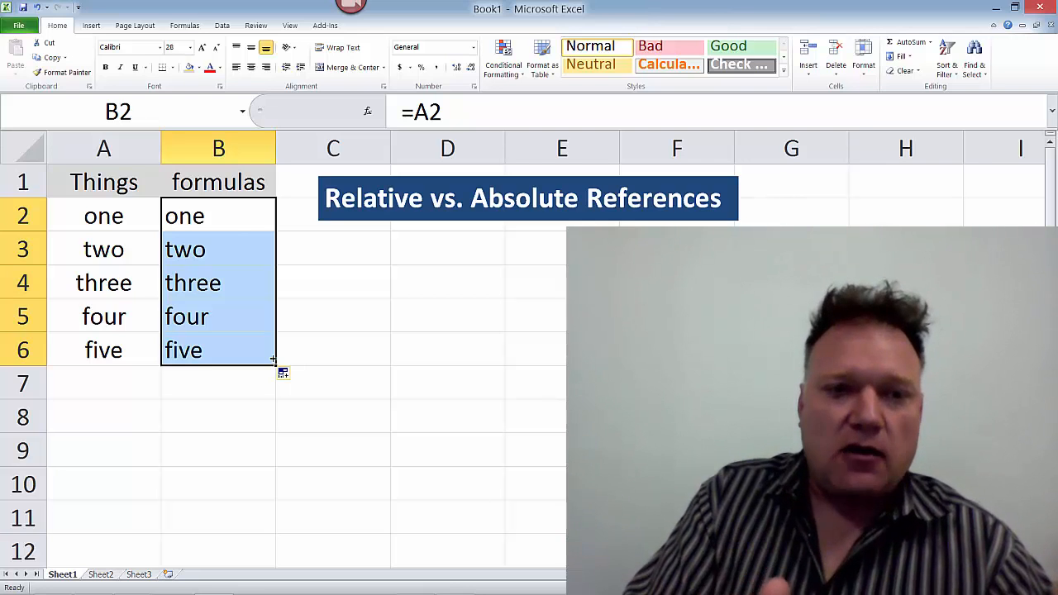
{"action": "left_click", "coordinate": [238, 225]}
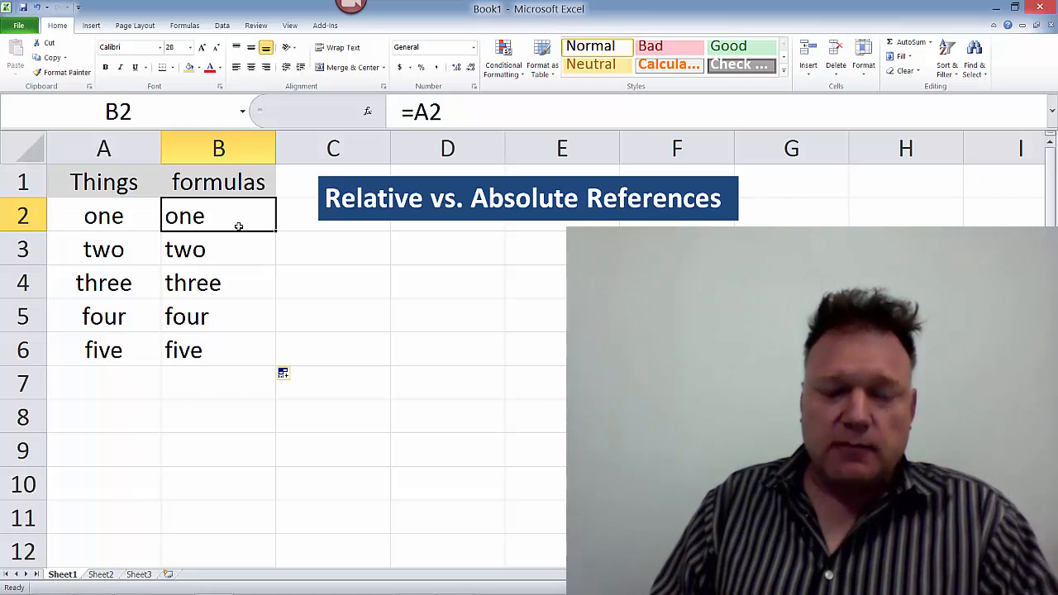
Step: Edit the B2 formula to use the absolute reference =$A$2
{"action": "double_click", "coordinate": [238, 226]}
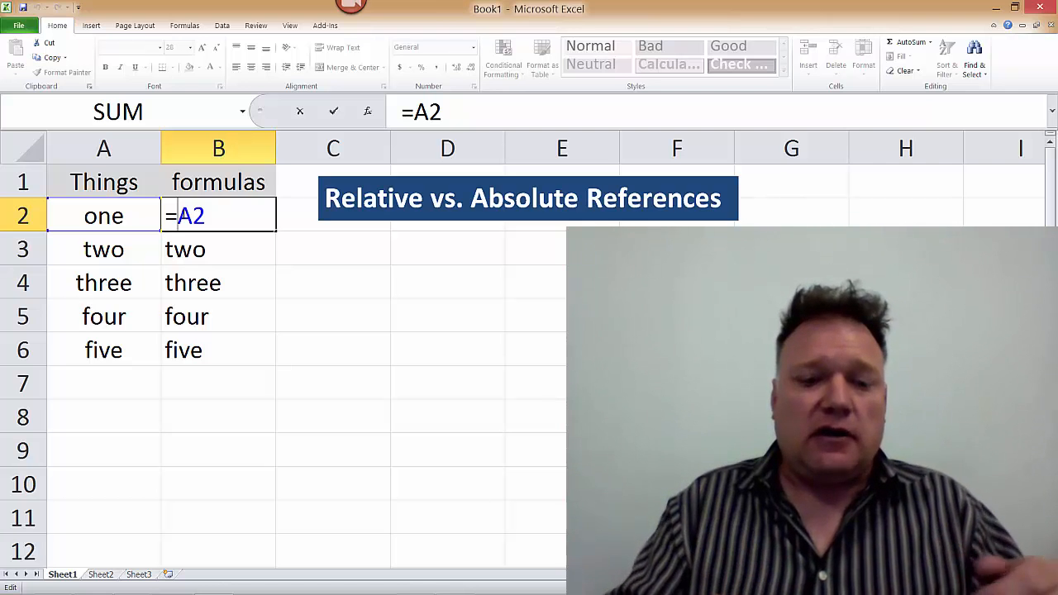
{"action": "type", "text": "$"}
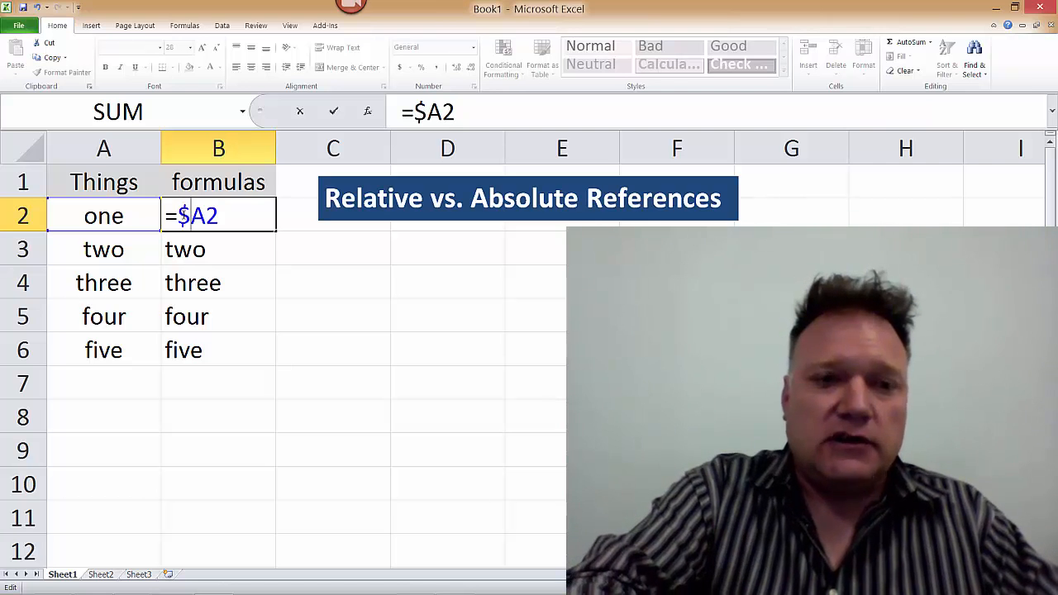
{"action": "key", "text": "Right"}
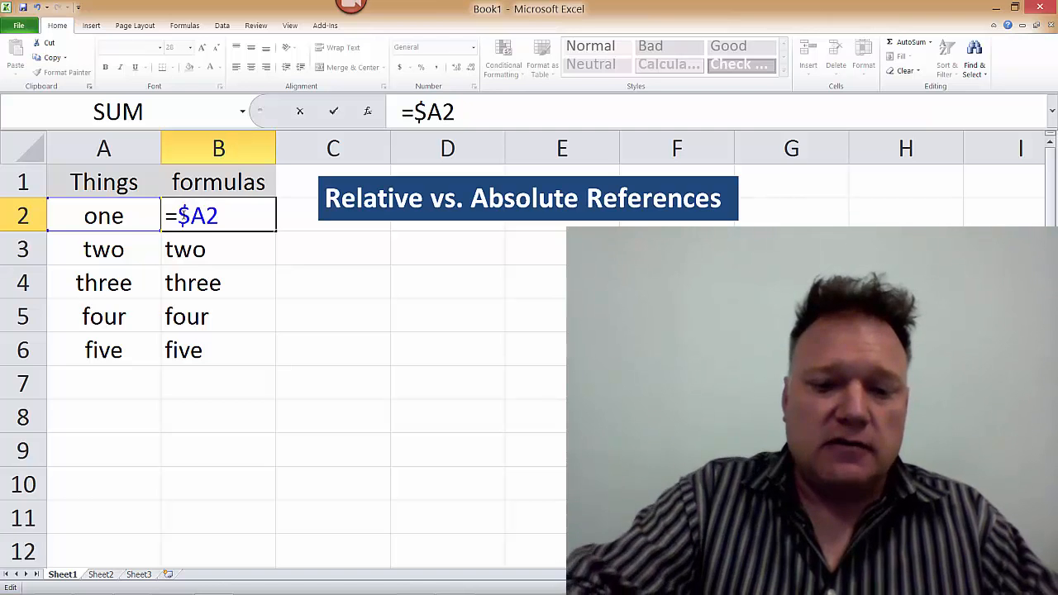
{"action": "type", "text": "$"}
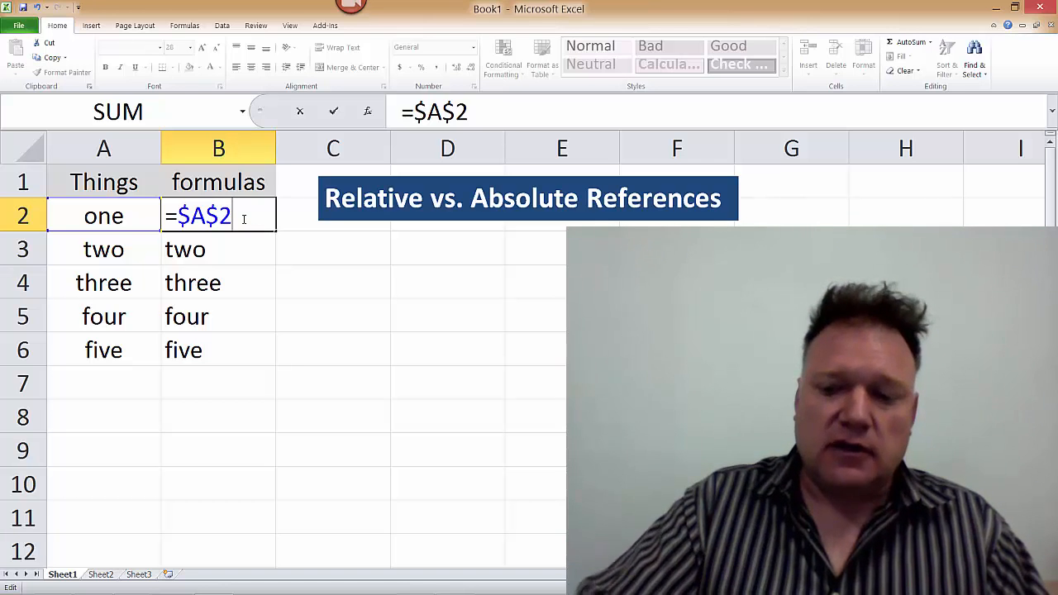
{"action": "key", "text": "Return"}
Step: Fill the absolute B2 formula down to B6 and inspect the copied formulas in B3 and B4
{"action": "left_click", "coordinate": [243, 216]}
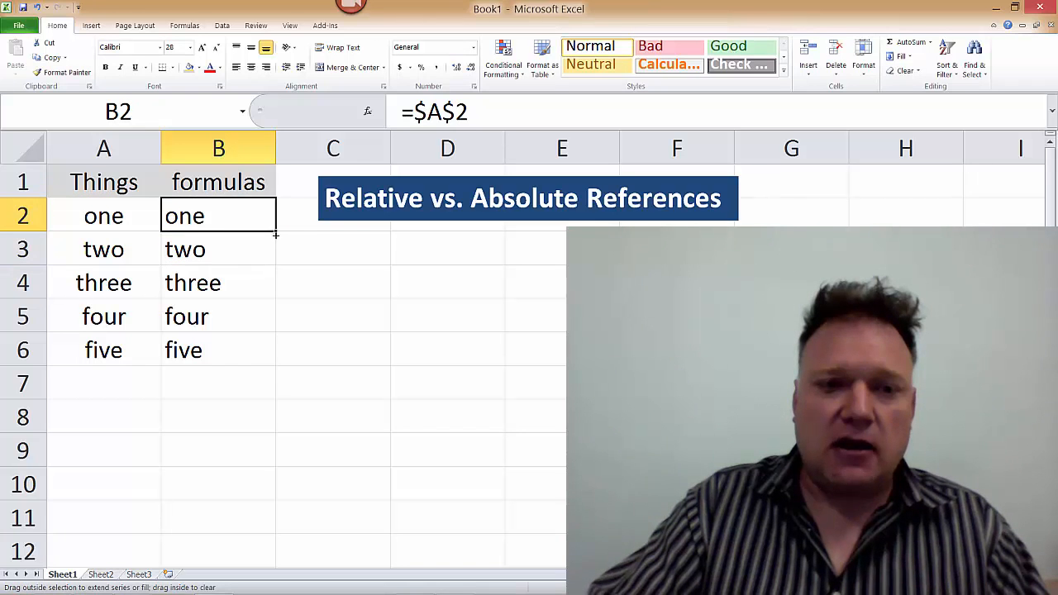
{"action": "left_click_drag", "start_coordinate": [276, 231], "coordinate": [268, 376]}
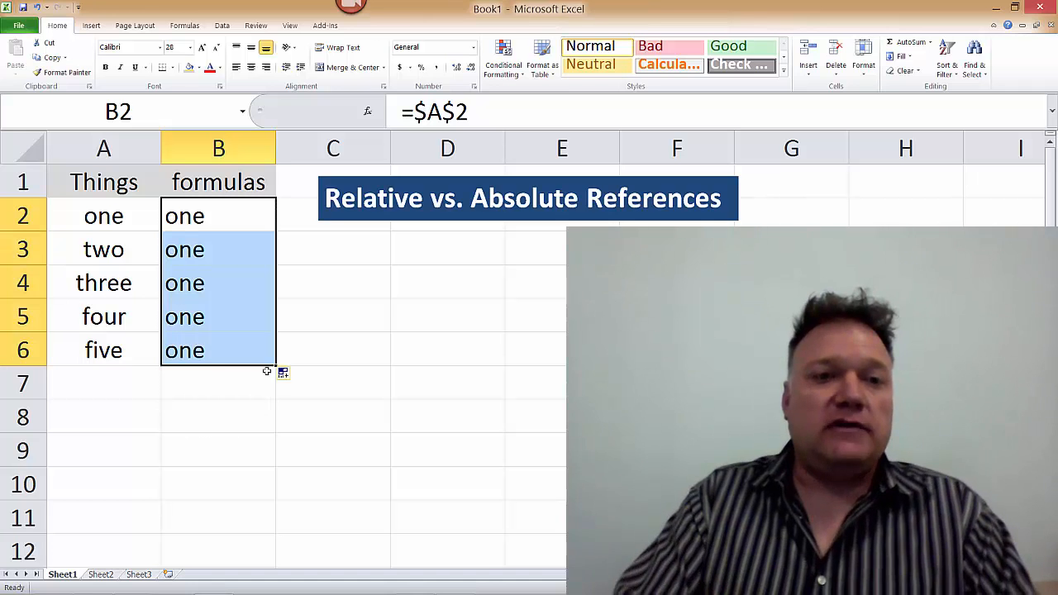
{"action": "left_click", "coordinate": [207, 217]}
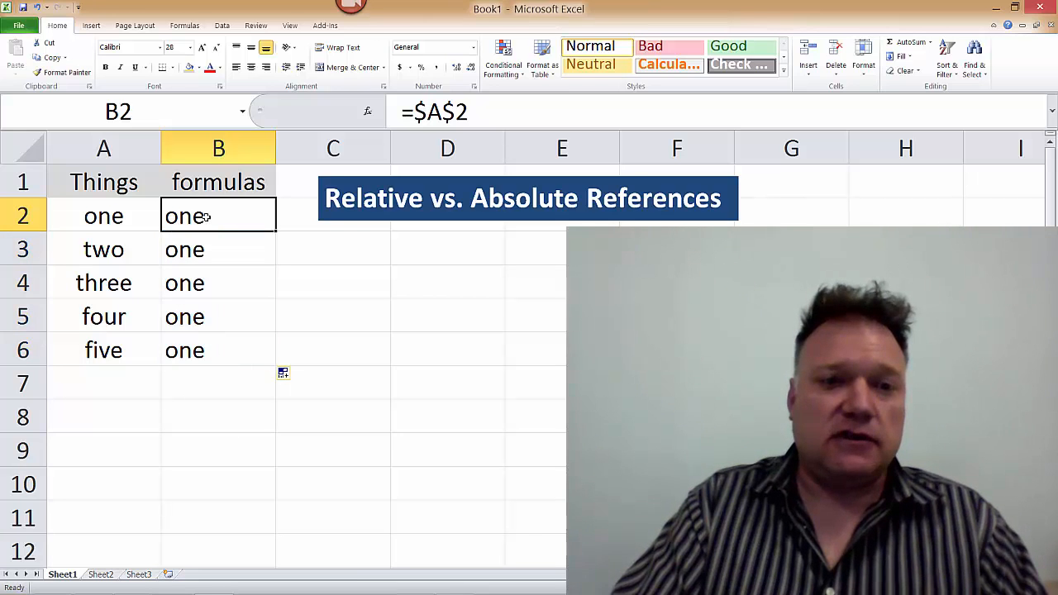
{"action": "left_click", "coordinate": [211, 248]}
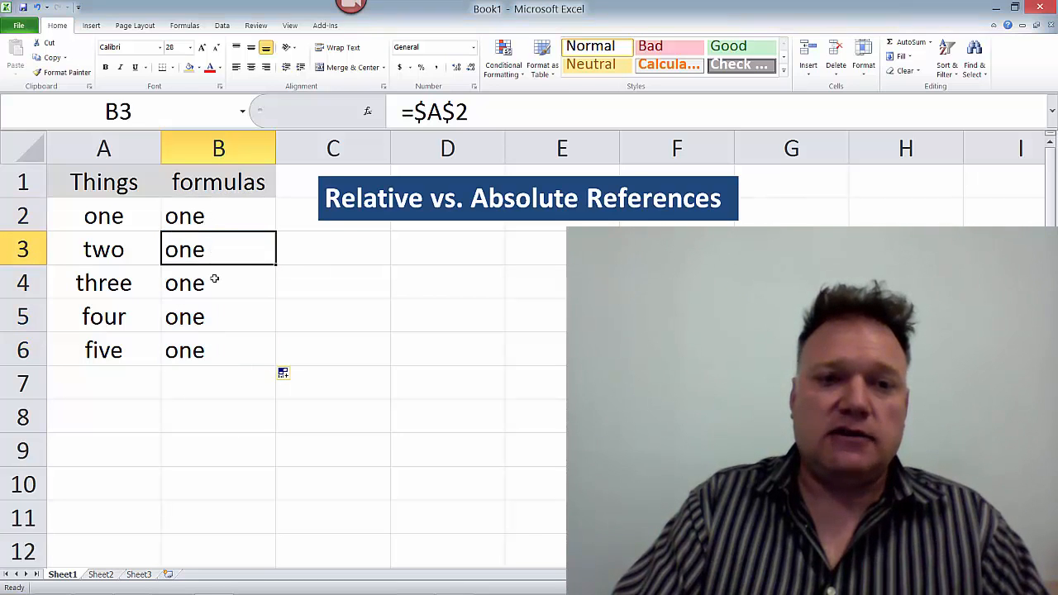
{"action": "left_click", "coordinate": [214, 278]}
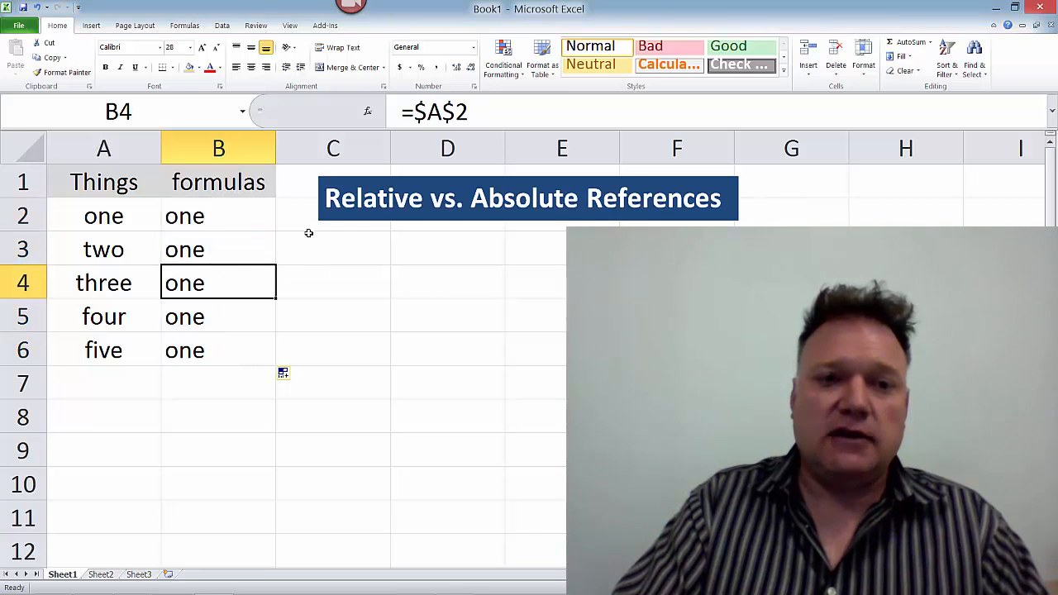
Step: Cycle the B2 reference through its absolute, mixed and relative forms without changing the formula
{"action": "double_click", "coordinate": [260, 210]}
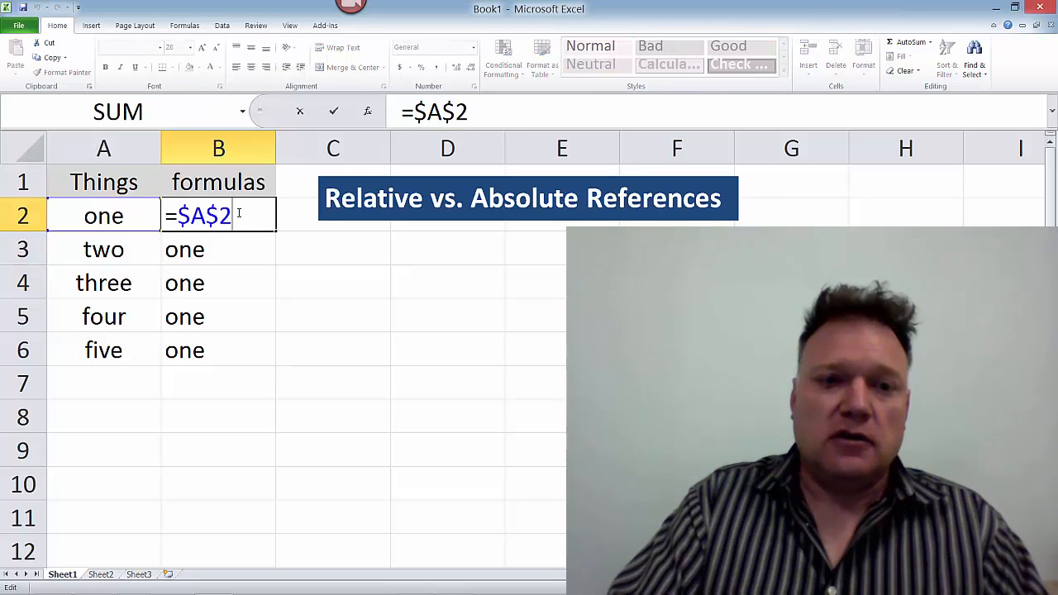
{"action": "left_click_drag", "start_coordinate": [238, 214], "coordinate": [177, 215]}
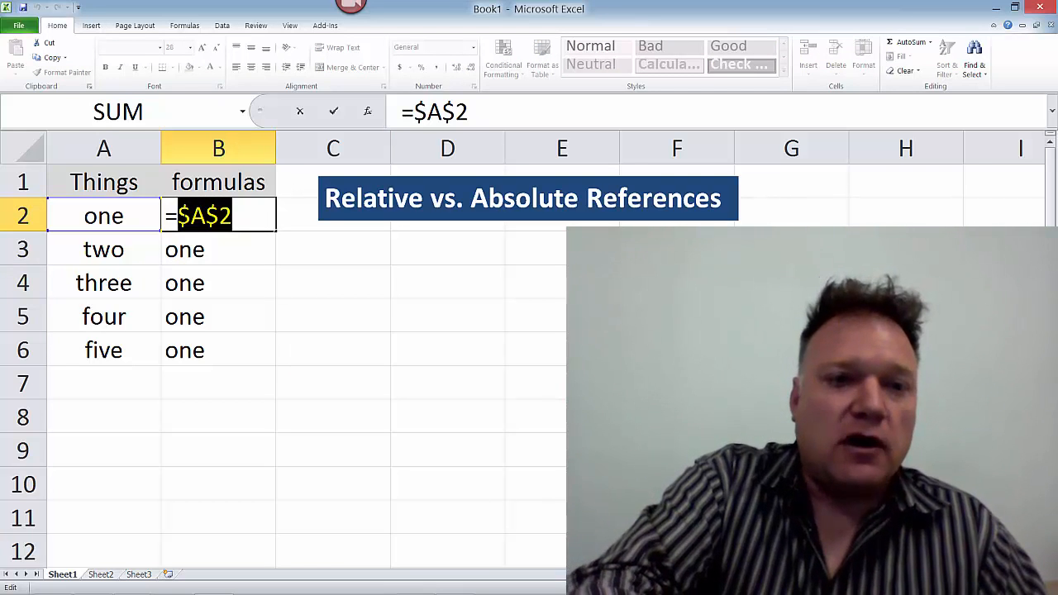
{"action": "key", "text": "F4"}
{"action": "key", "text": "F4"}
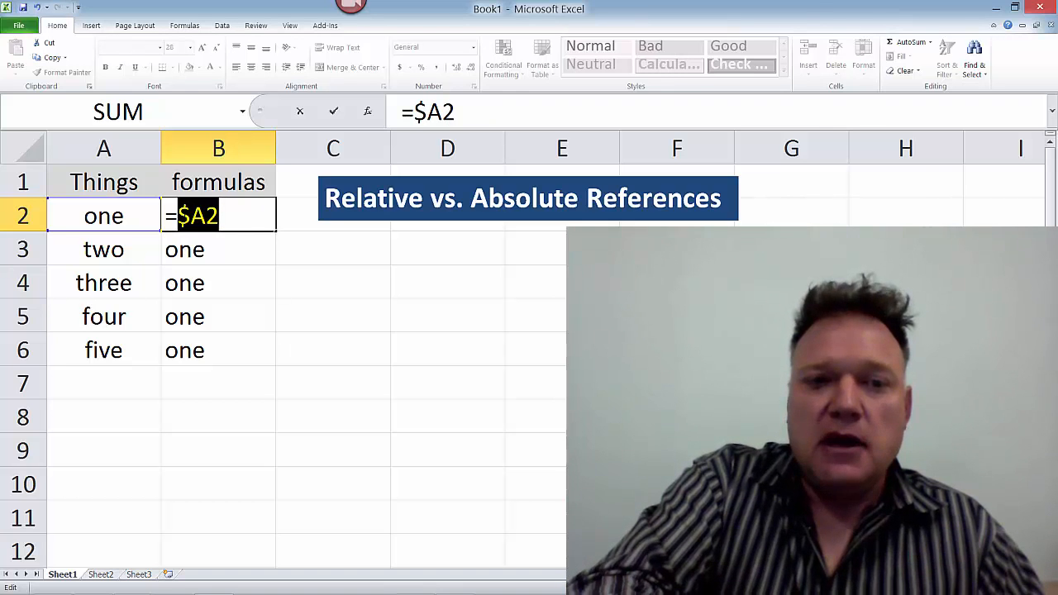
{"action": "key", "text": "F4"}
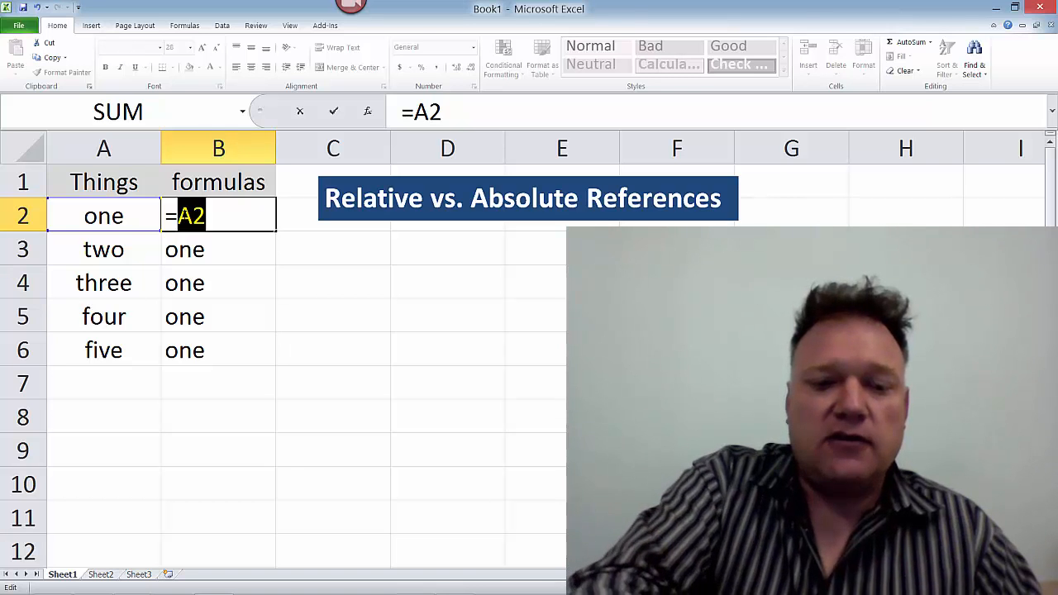
{"action": "key", "text": "F4"}
{"action": "key", "text": "F4"}
{"action": "key", "text": "F4"}
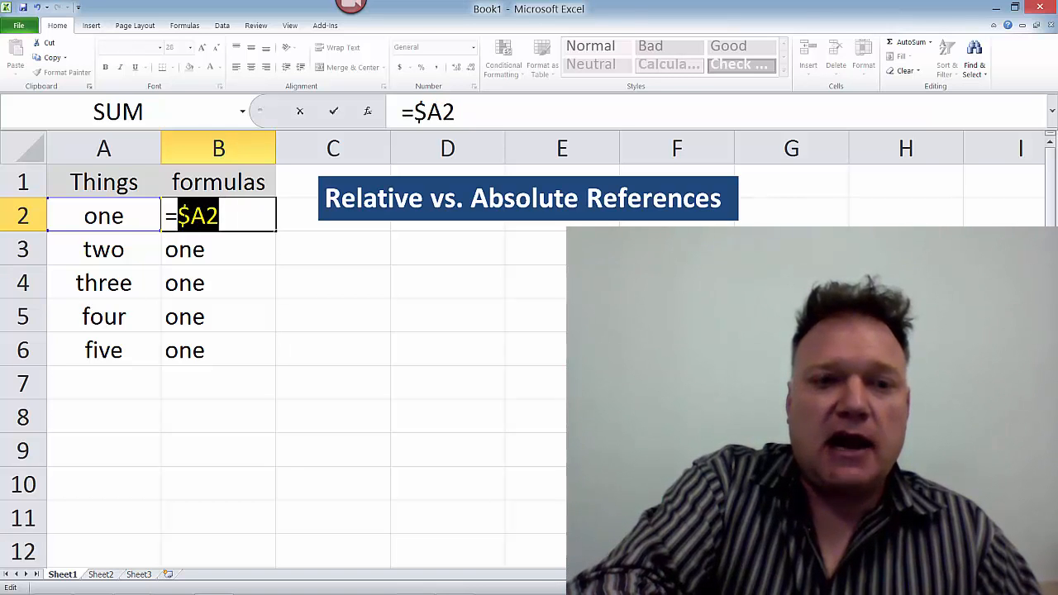
{"action": "key", "text": "F4"}
{"action": "key", "text": "F4"}
{"action": "key", "text": "F4"}
{"action": "key", "text": "F4"}
{"action": "key", "text": "F4"}
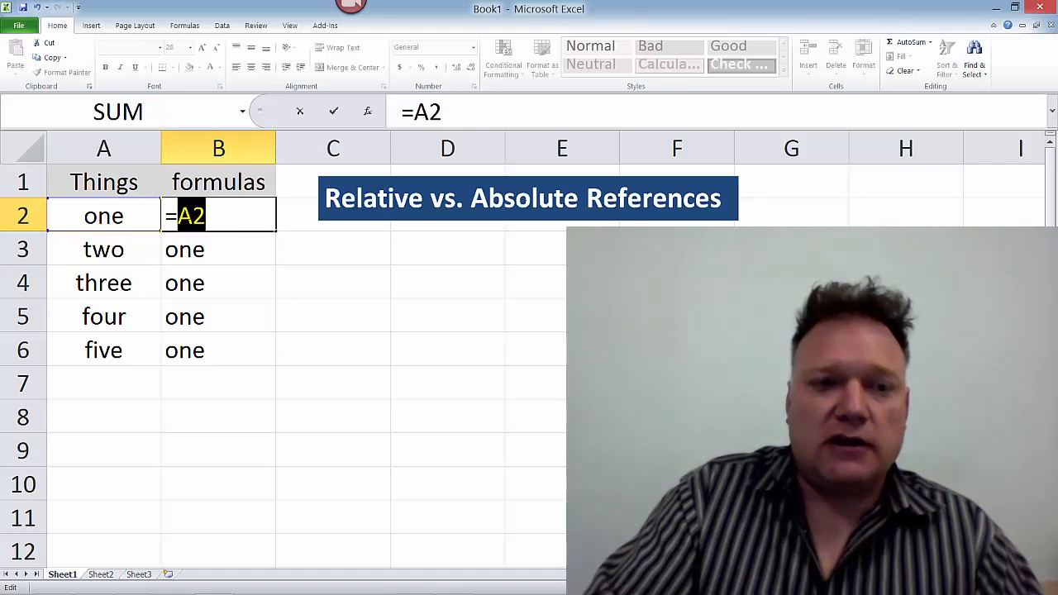
{"action": "key", "text": "F4"}
{"action": "key", "text": "ctrl+Return"}
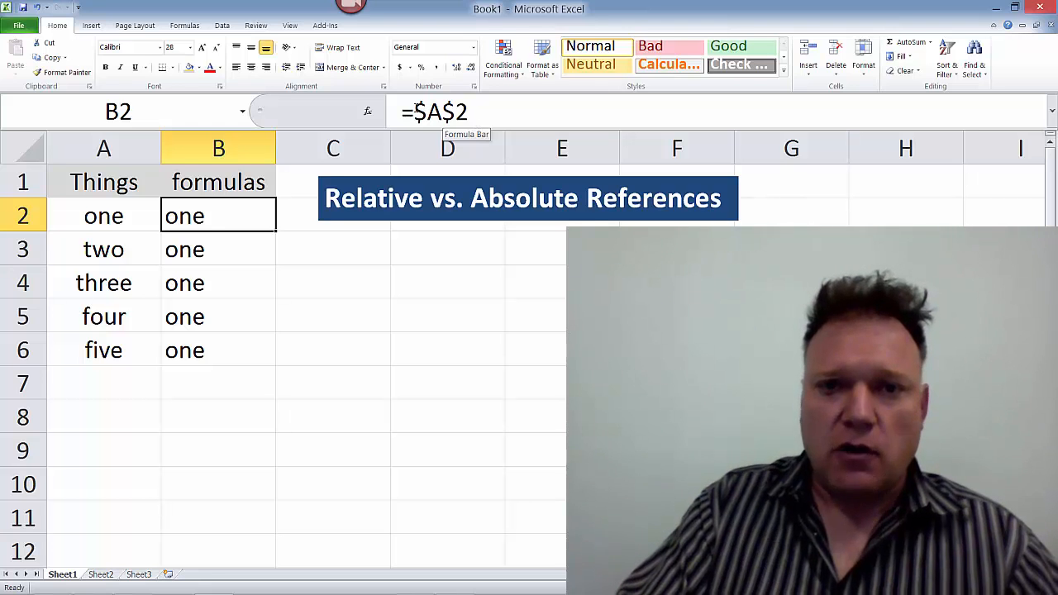
Step: Edit the B2 formula back to the relative reference =A2 by removing both dollar signs
{"action": "left_click", "coordinate": [414, 112]}
{"action": "key", "text": "Delete"}
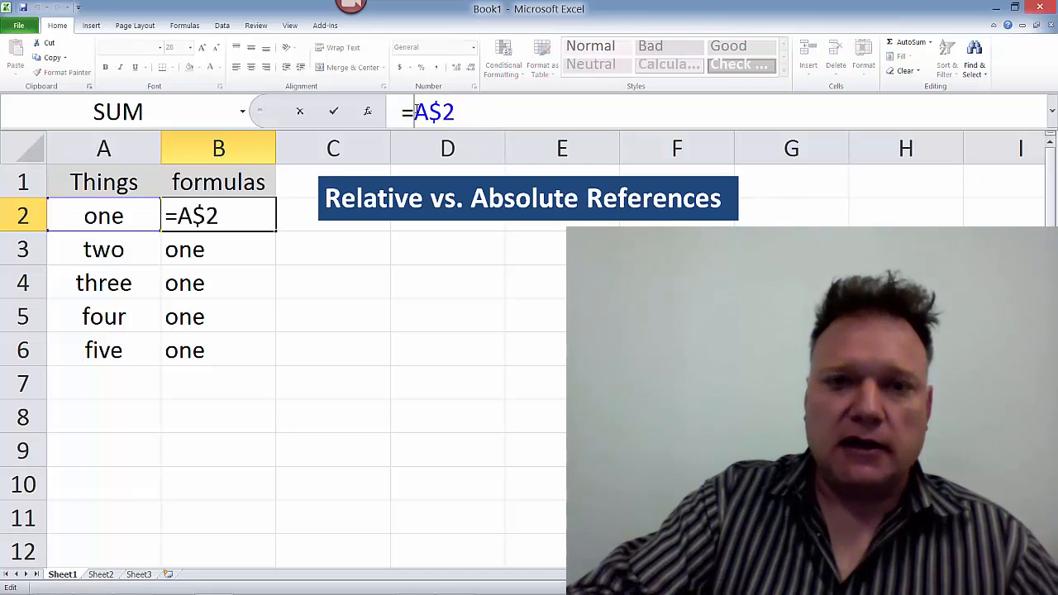
{"action": "key", "text": "Right"}
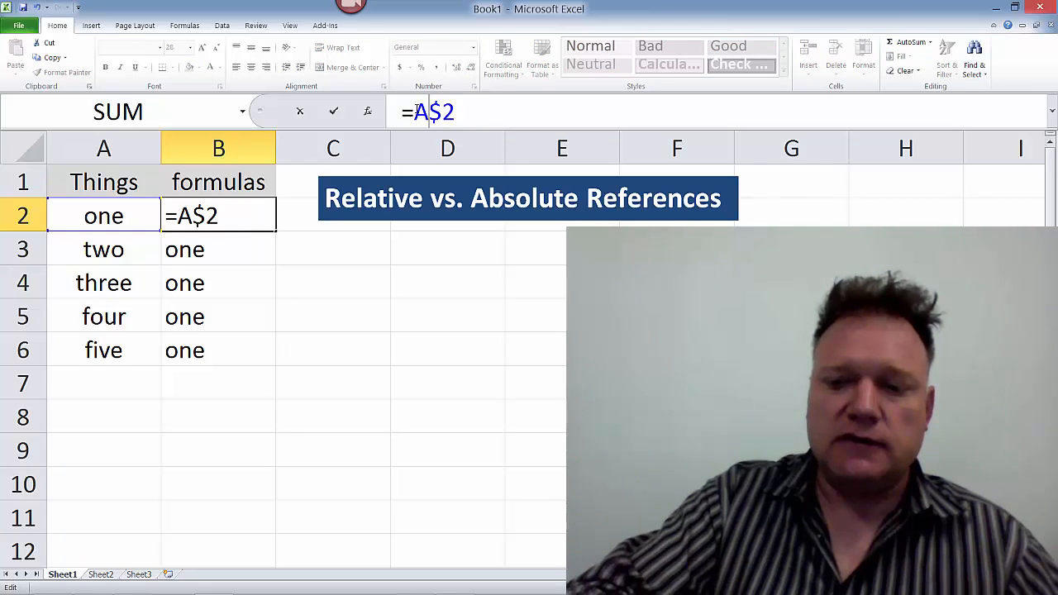
{"action": "key", "text": "Delete"}
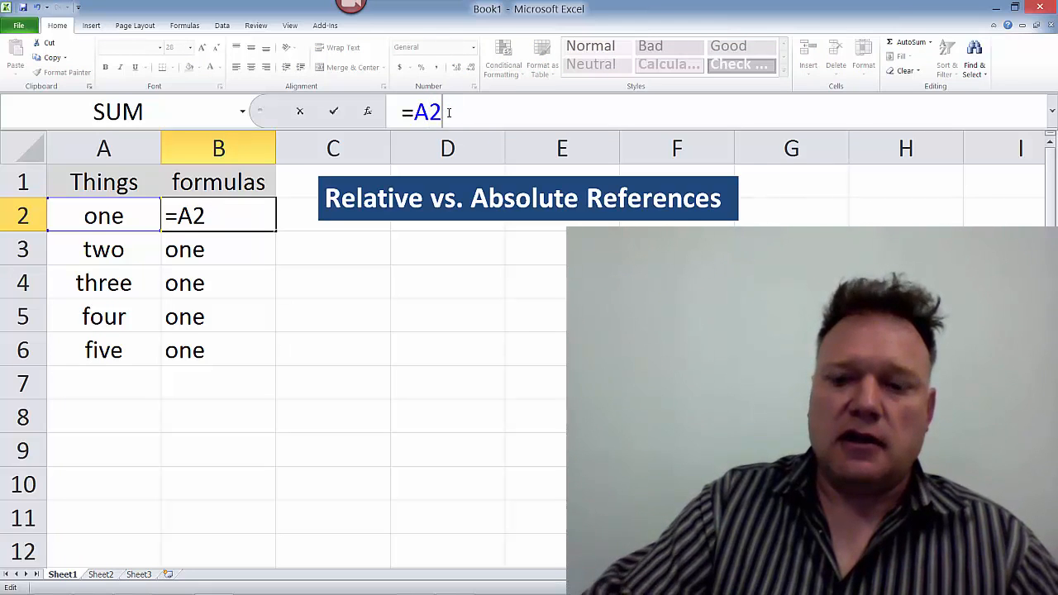
{"action": "key", "text": "Return"}
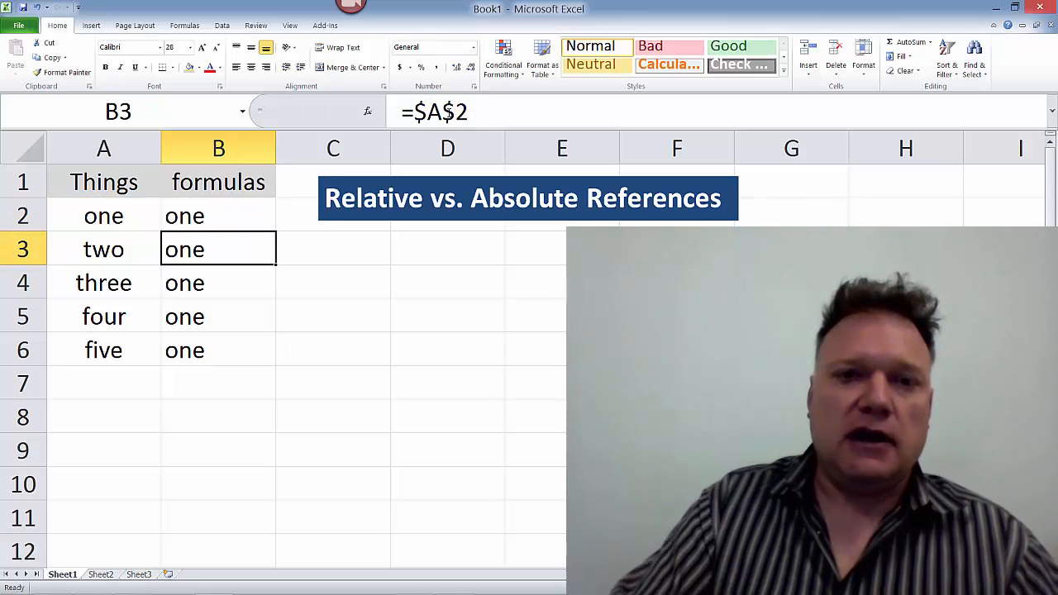
Step: Fill the relative B2 formula down to B6 and inspect the copied formulas in B3 through B6
{"action": "left_click", "coordinate": [249, 216]}
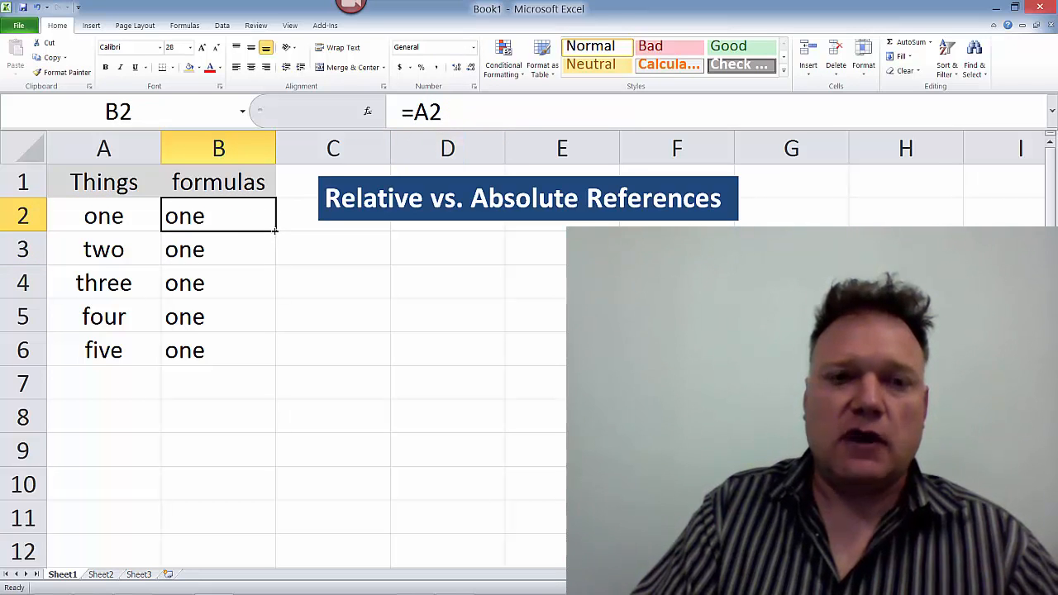
{"action": "left_click_drag", "start_coordinate": [276, 231], "coordinate": [270, 373]}
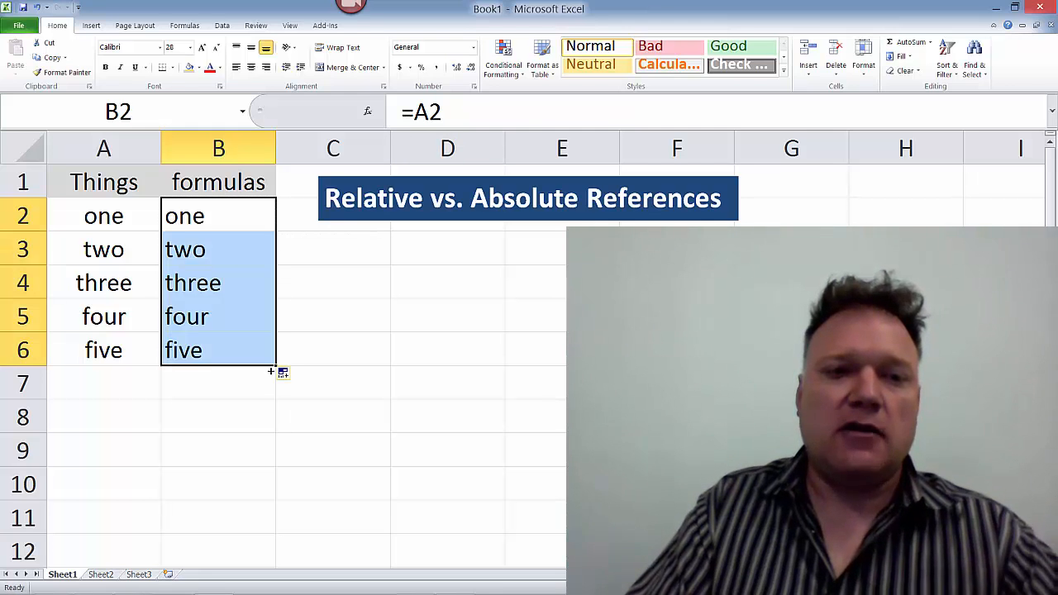
{"action": "left_click", "coordinate": [251, 221]}
{"action": "left_click", "coordinate": [244, 253]}
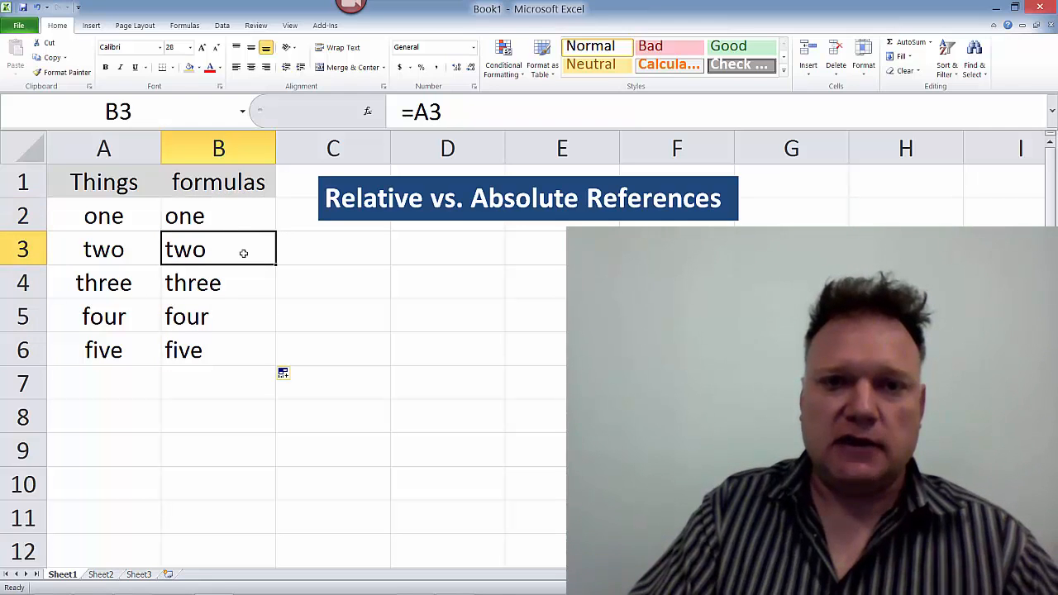
{"action": "left_click", "coordinate": [240, 281]}
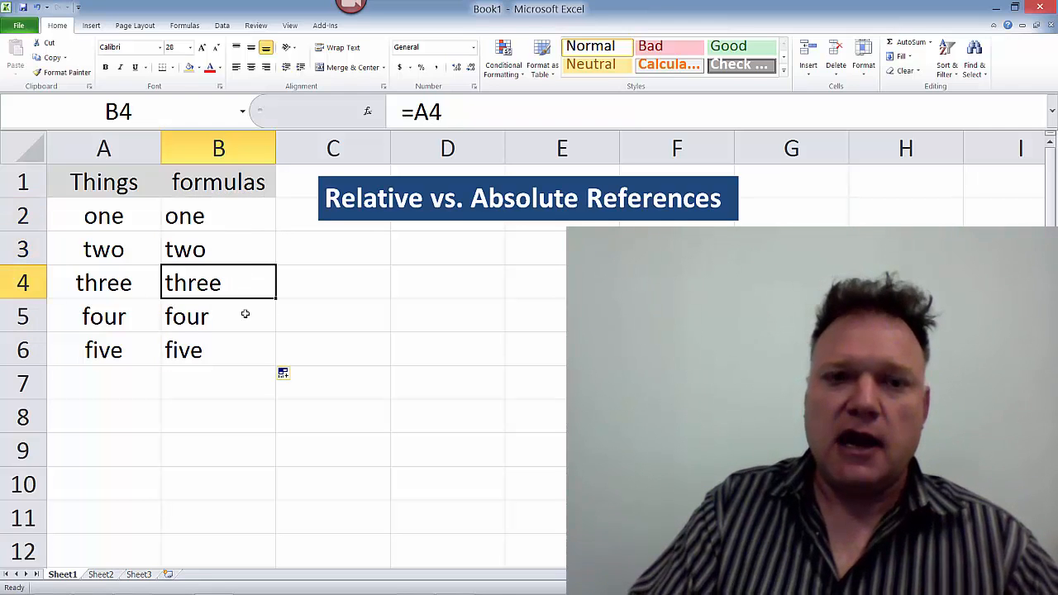
{"action": "left_click", "coordinate": [245, 319]}
{"action": "left_click", "coordinate": [244, 345]}
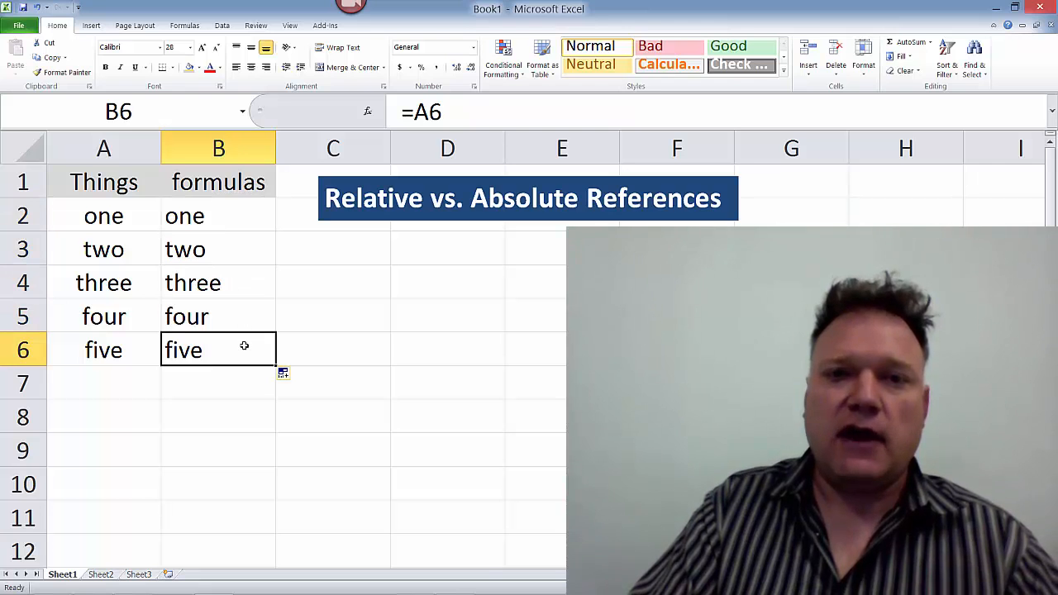
{"action": "left_click", "coordinate": [239, 213]}
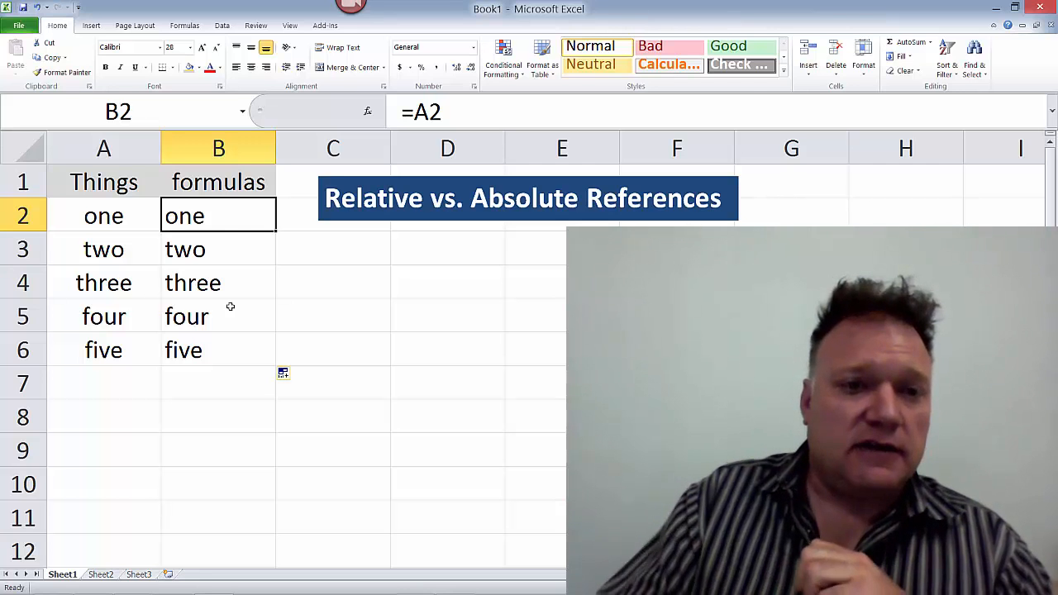
Step: Change the B2 formula to the absolute reference =$A$2 and reselect B2
{"action": "double_click", "coordinate": [234, 216]}
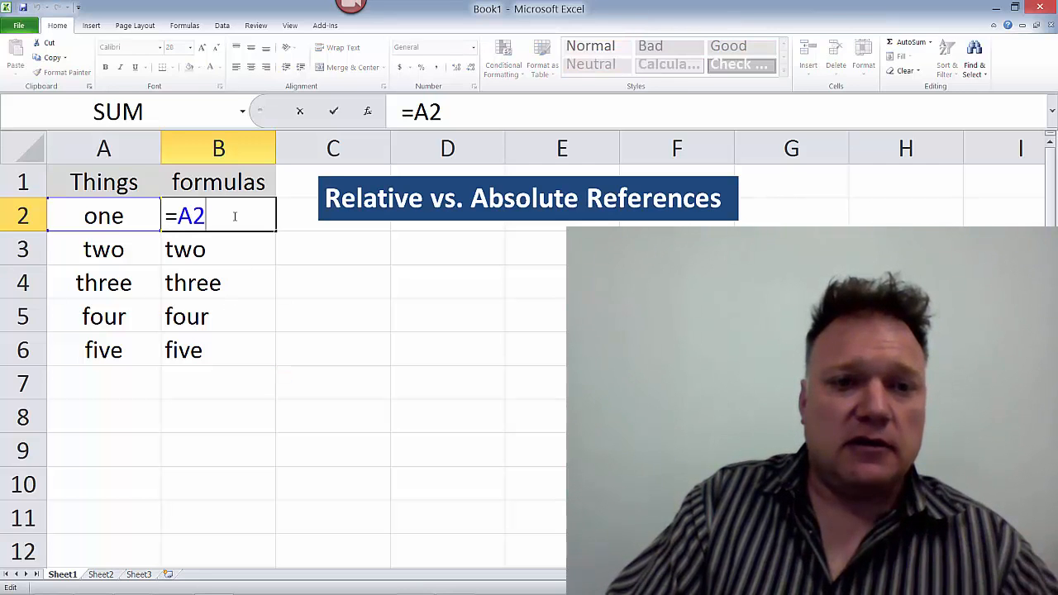
{"action": "left_click_drag", "start_coordinate": [204, 216], "coordinate": [177, 215]}
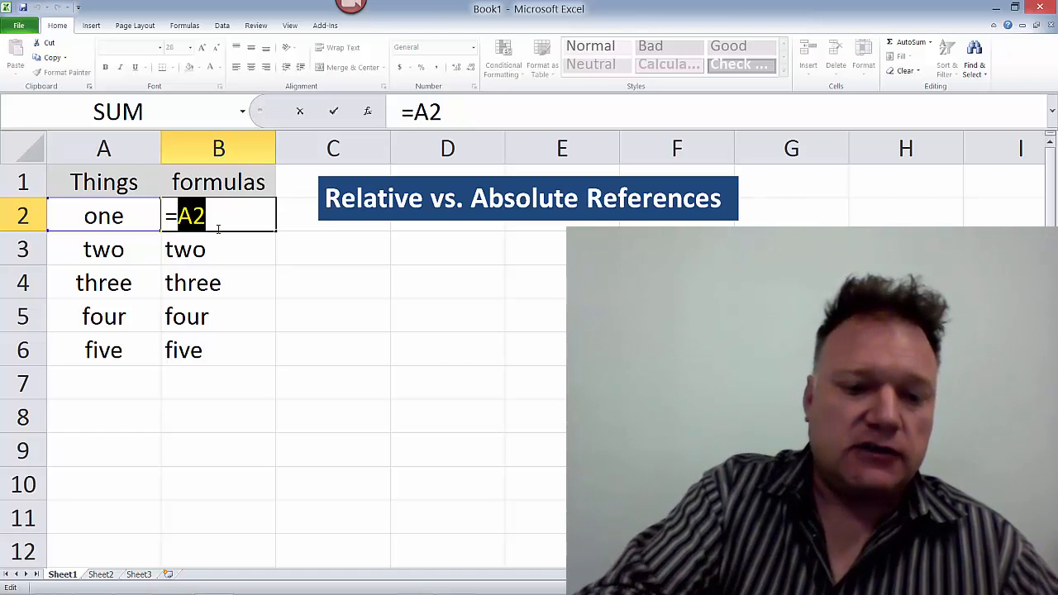
{"action": "key", "text": "F4"}
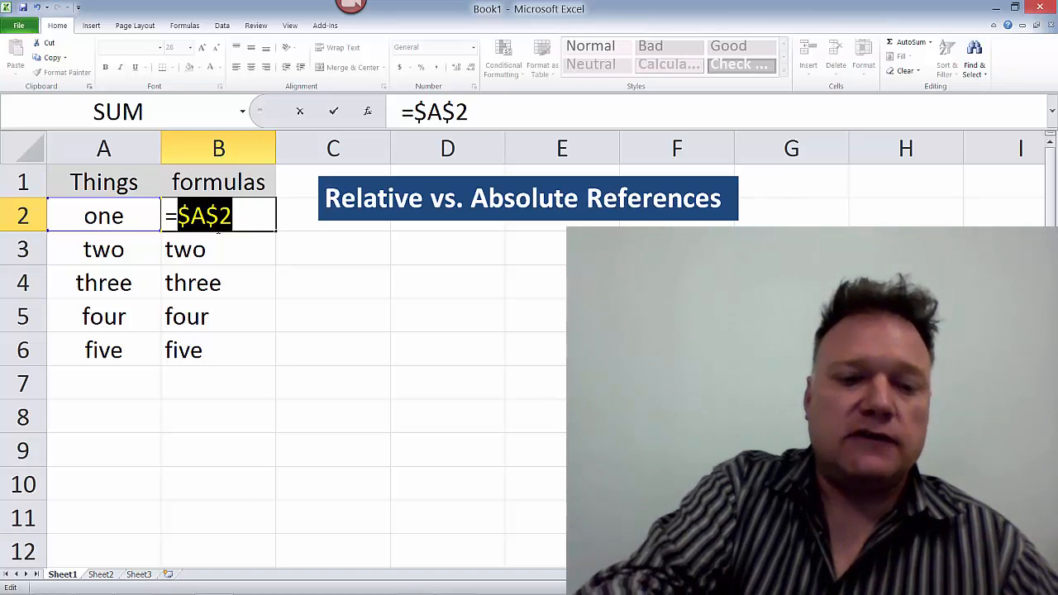
{"action": "key", "text": "F4"}
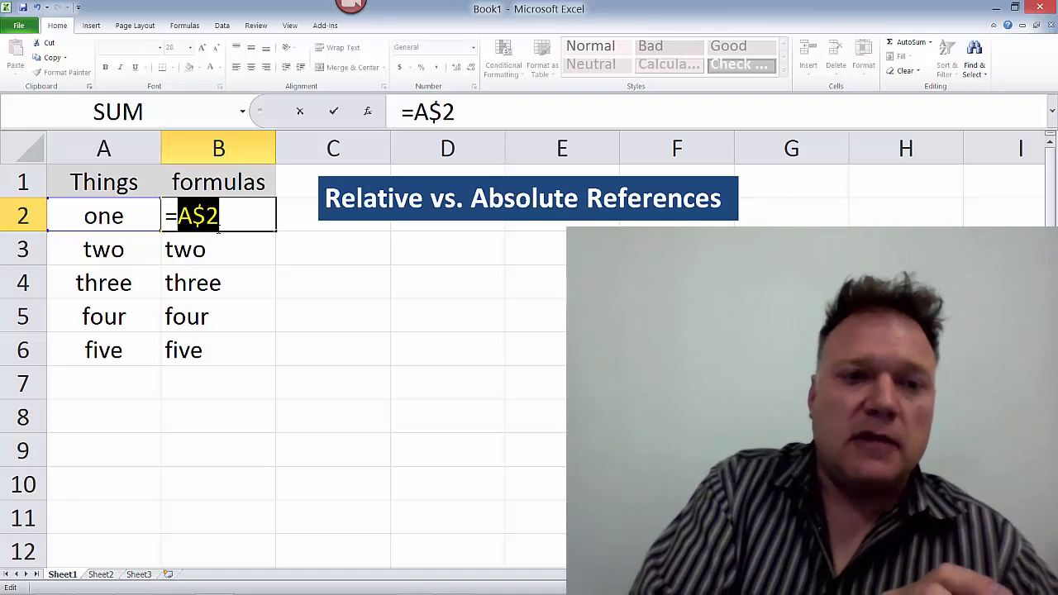
{"action": "key", "text": "F4"}
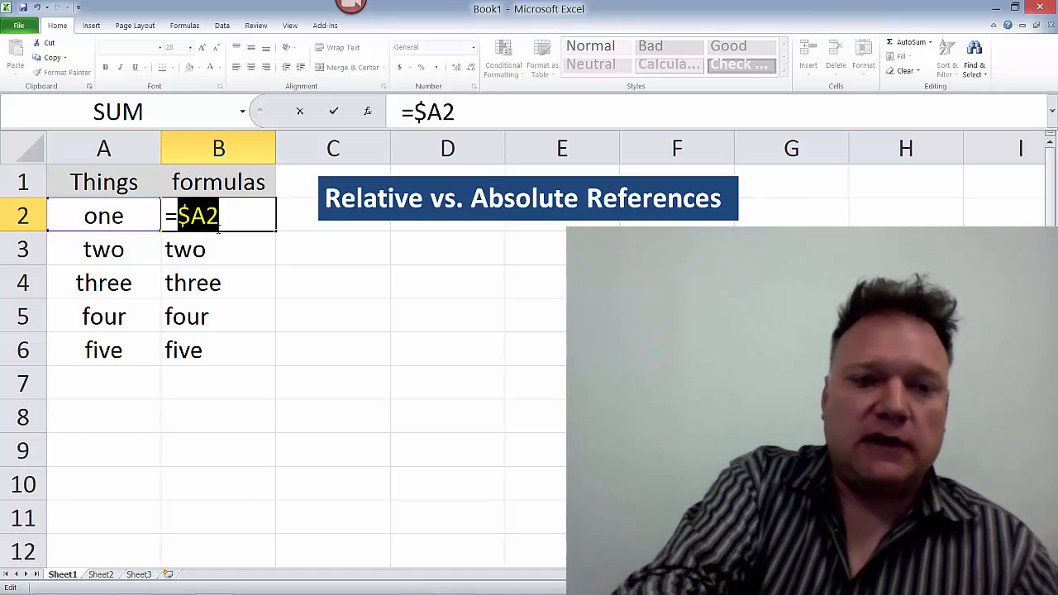
{"action": "key", "text": "F4"}
{"action": "key", "text": "F4"}
{"action": "key", "text": "F4"}
{"action": "key", "text": "F4"}
{"action": "key", "text": "F4"}
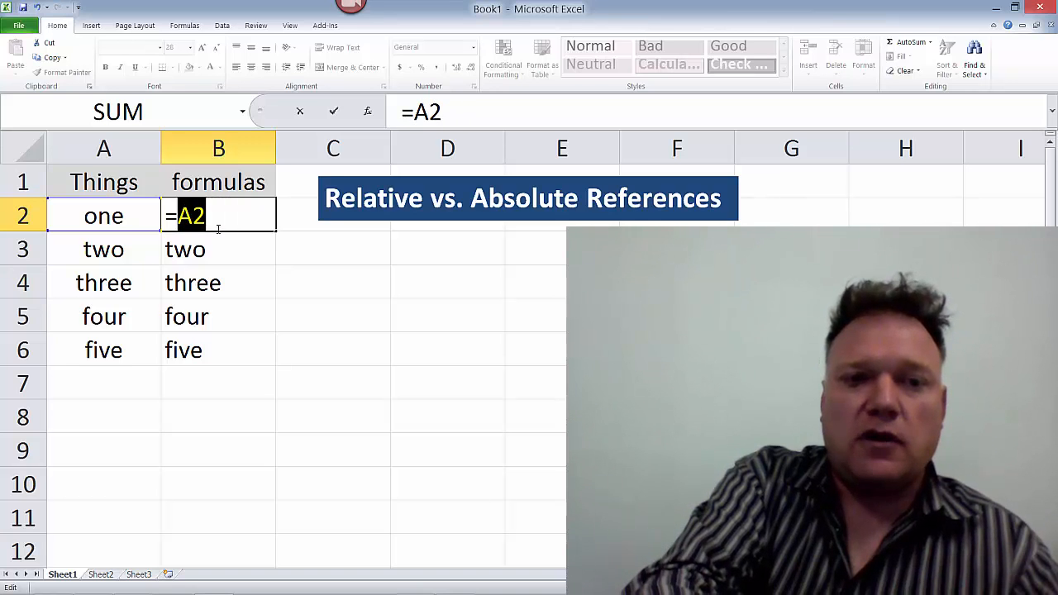
{"action": "key", "text": "F4"}
{"action": "key", "text": "F4"}
{"action": "key", "text": "F4"}
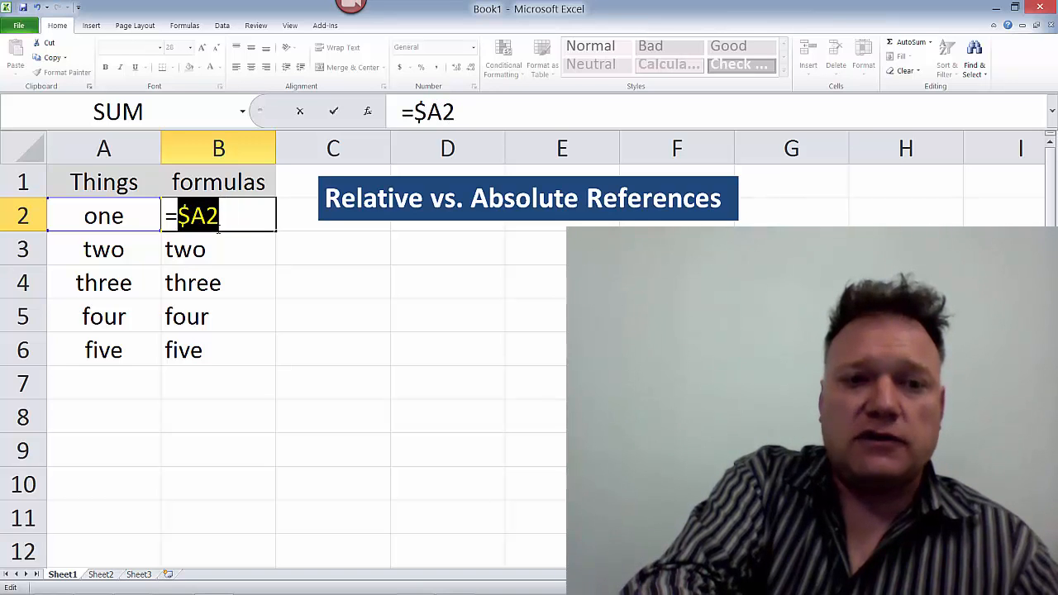
{"action": "key", "text": "F4"}
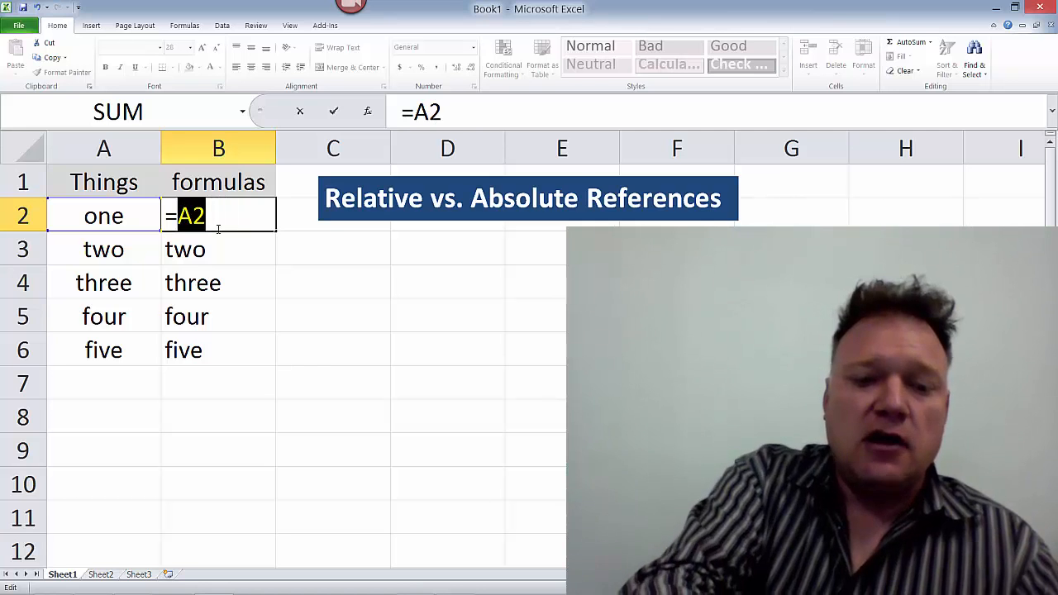
{"action": "key", "text": "F4"}
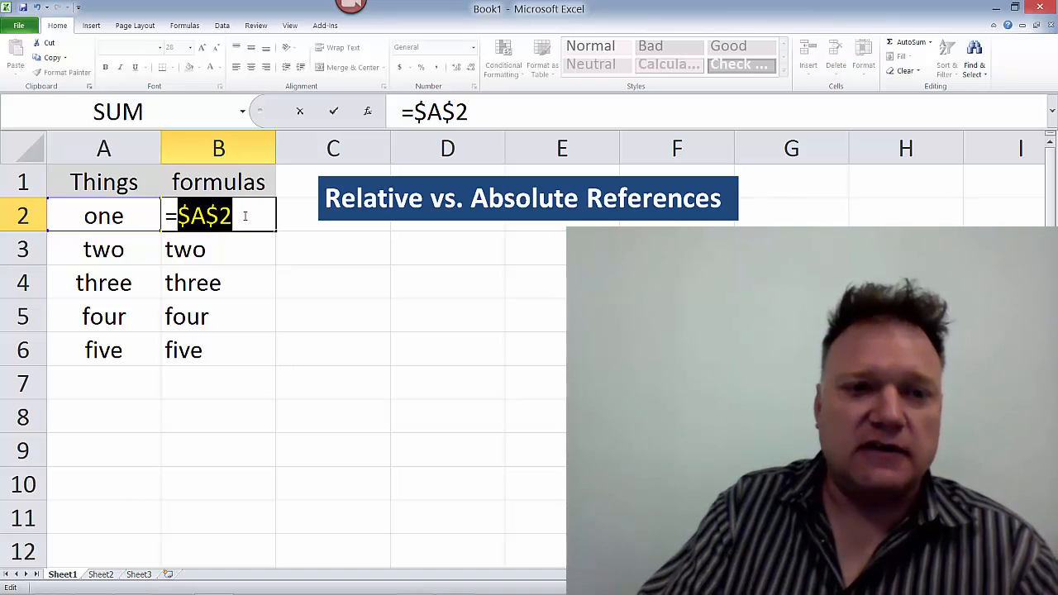
{"action": "left_click", "coordinate": [245, 215]}
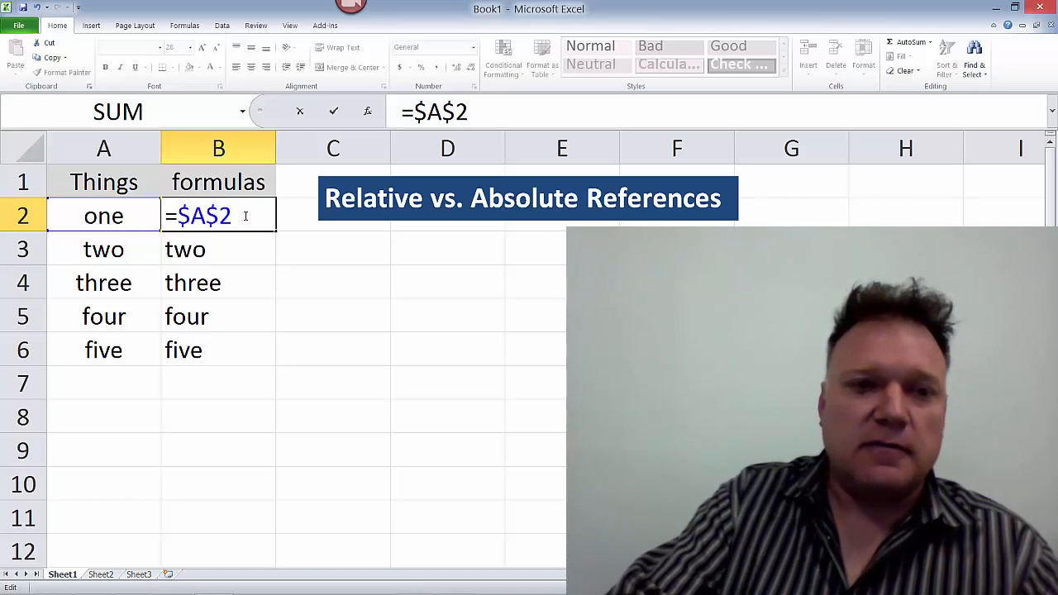
{"action": "key", "text": "Return"}
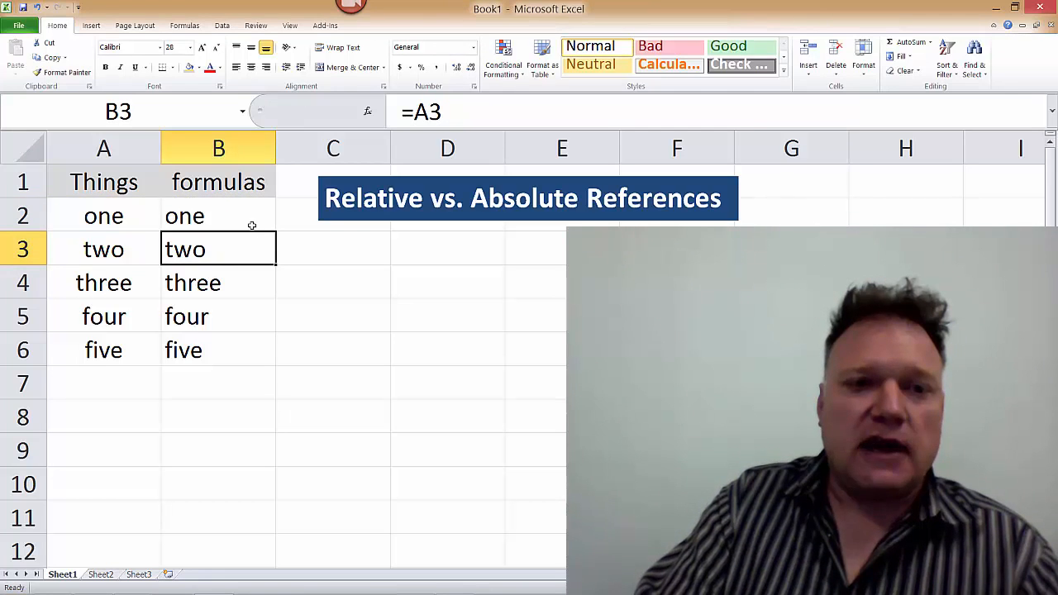
{"action": "left_click", "coordinate": [254, 214]}
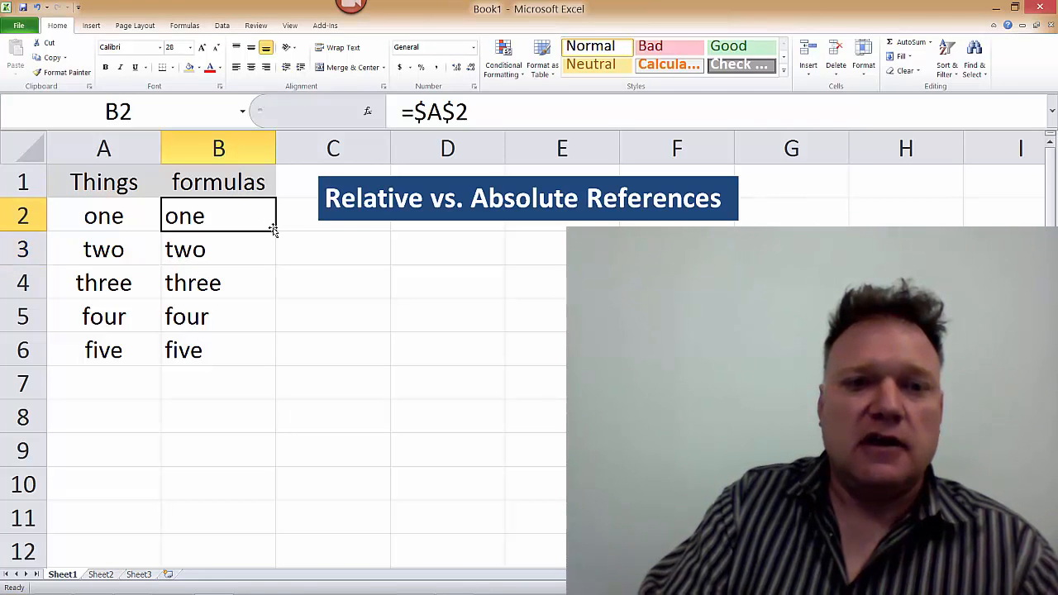